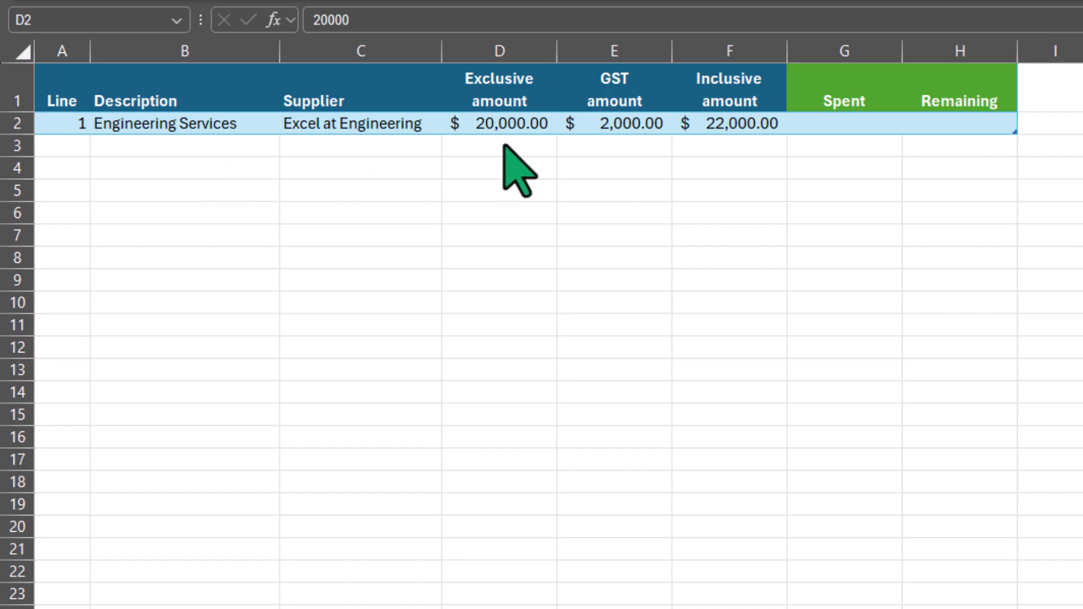
- Open the INV301 PDF from the Excel at Engineering invoices folder to check its line amounts, and close it again
click(504, 127)
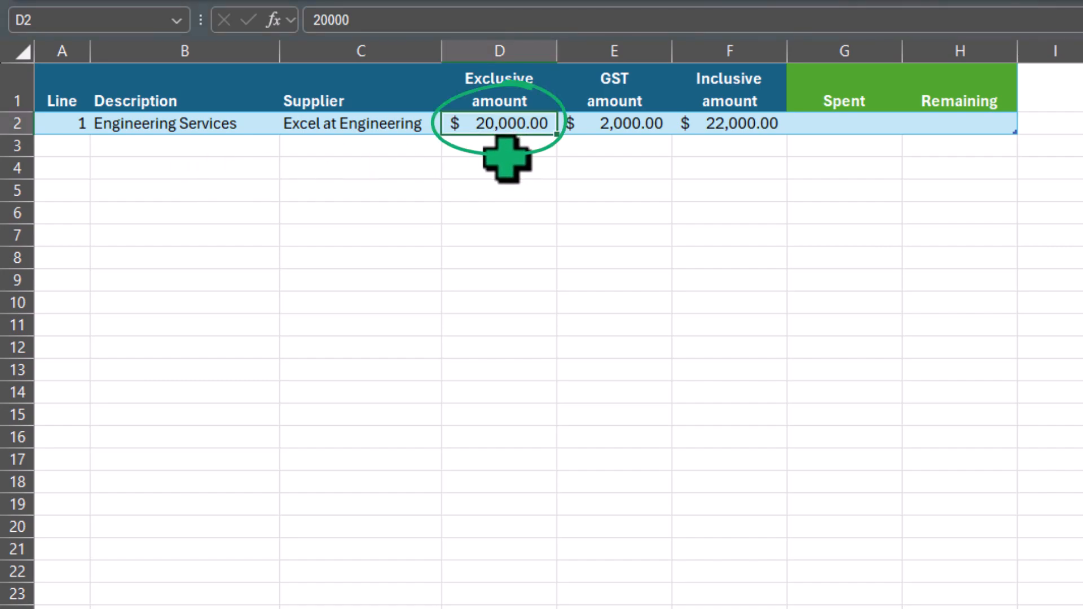
click(505, 154)
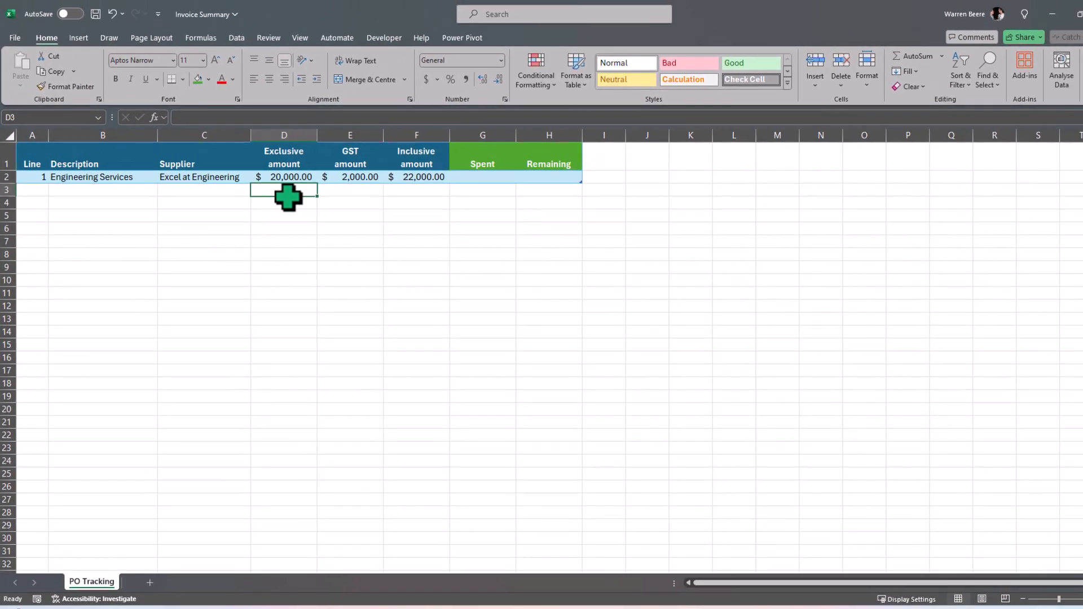
click(561, 608)
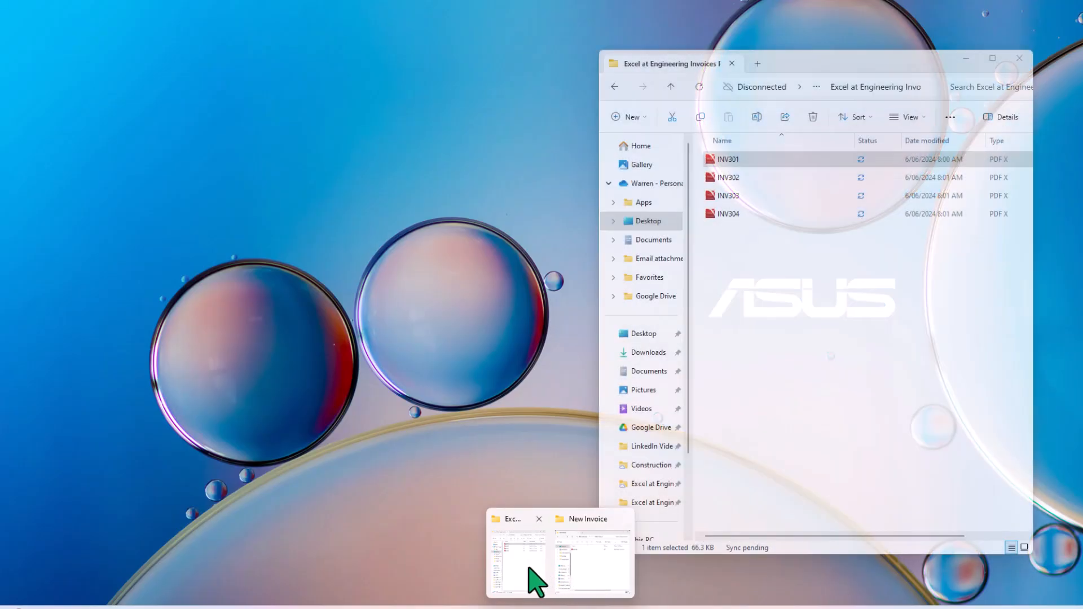
click(527, 564)
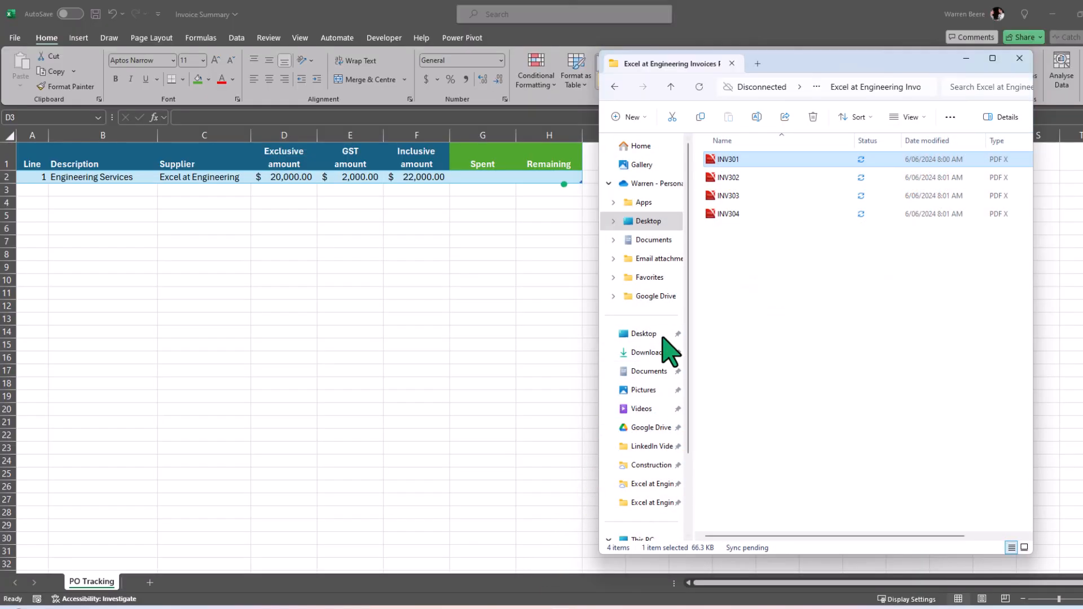
double_click(756, 160)
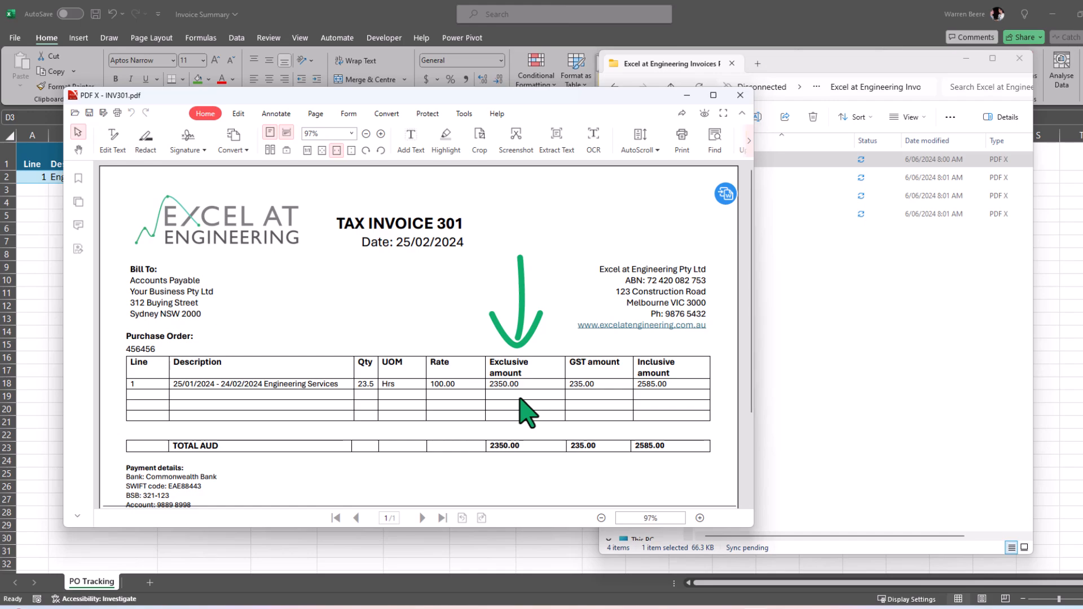
click(740, 95)
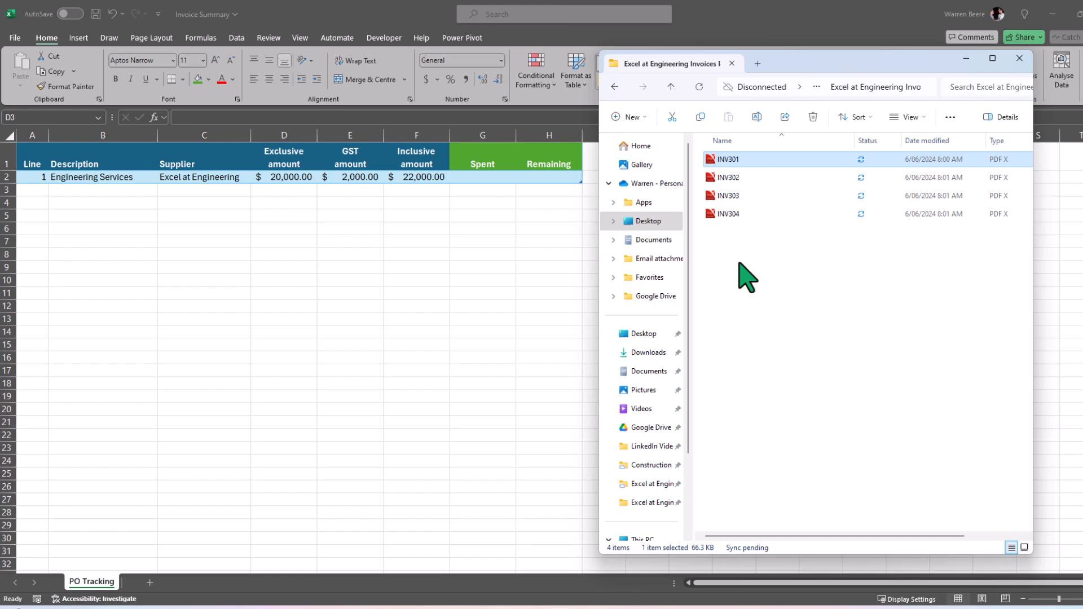
- Get data from the Excel at Engineering invoices folder on the Desktop and choose to combine and transform its PDF files
click(290, 228)
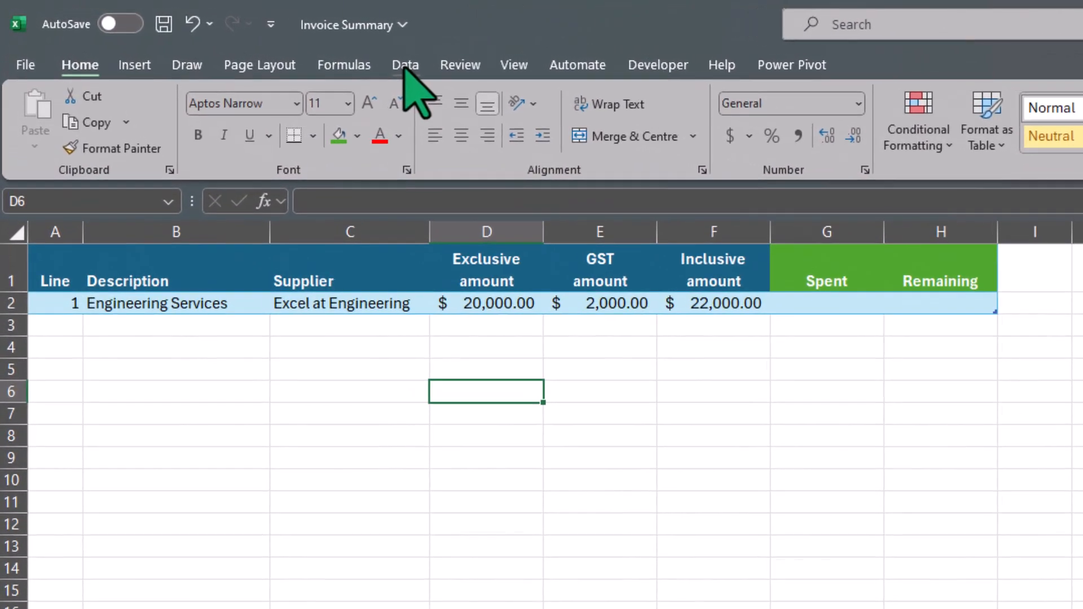
click(428, 71)
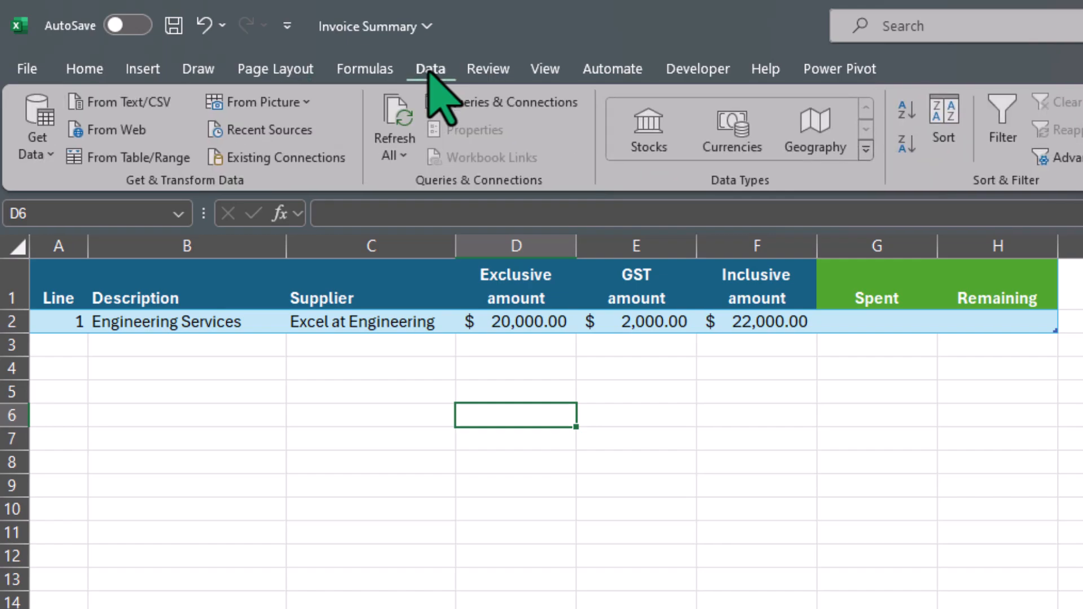
click(45, 152)
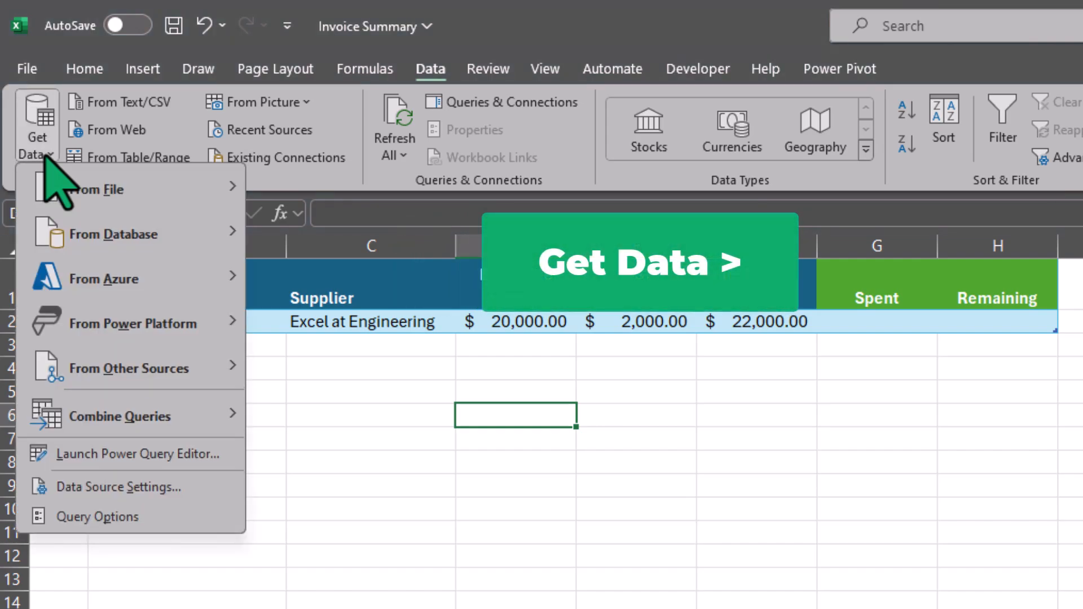
mouse_move(173, 198)
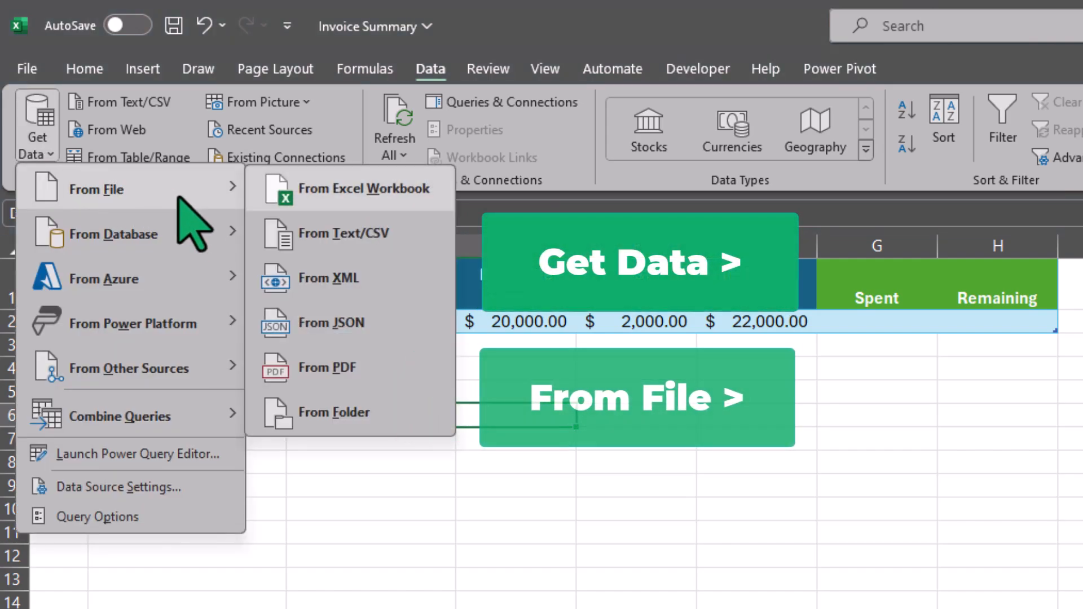
click(413, 413)
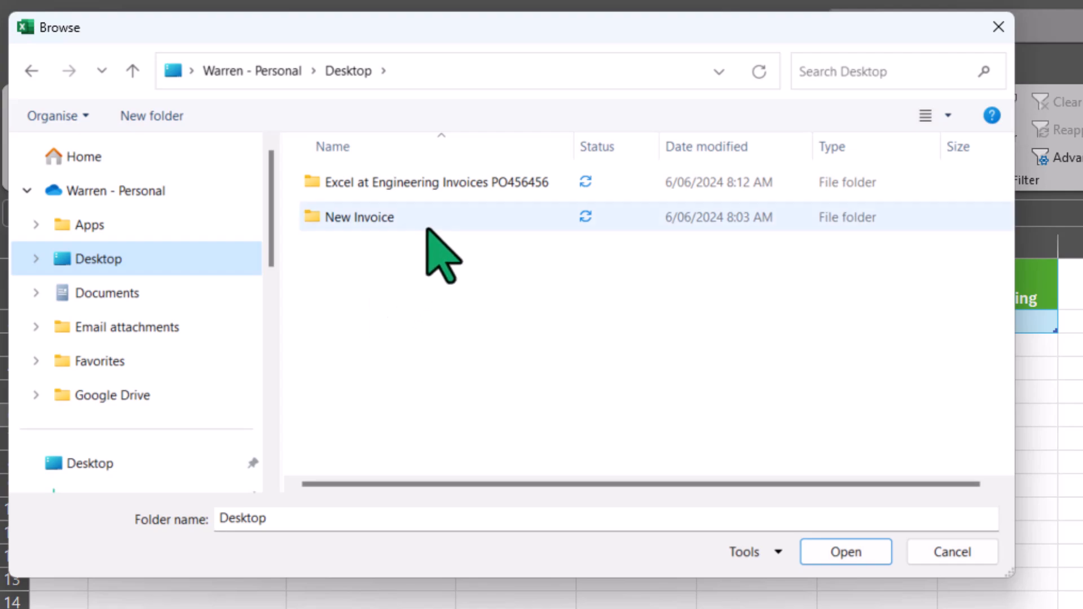
double_click(460, 191)
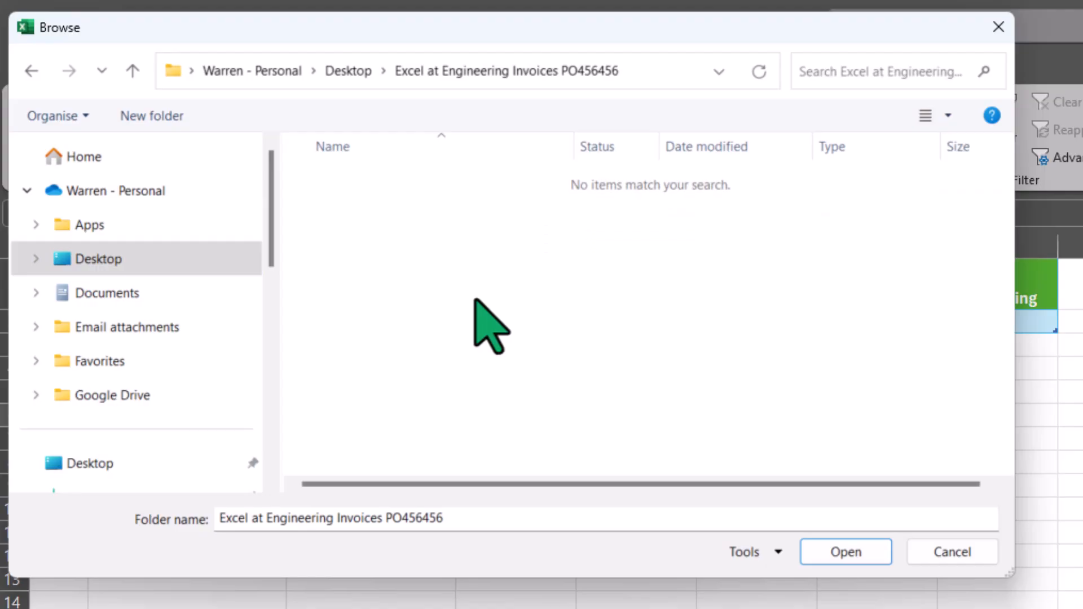
click(846, 550)
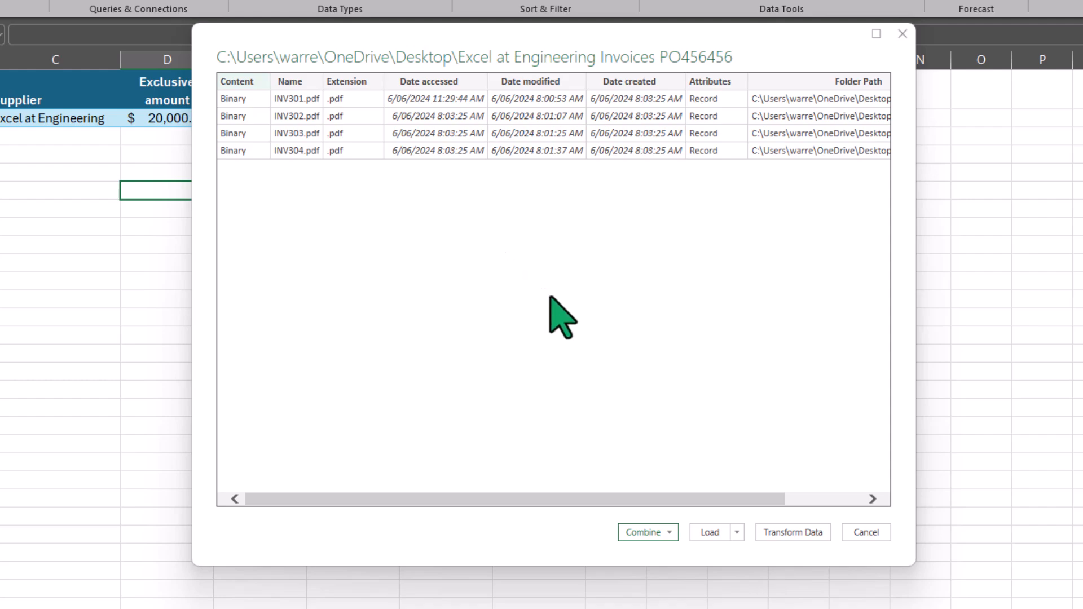
click(670, 532)
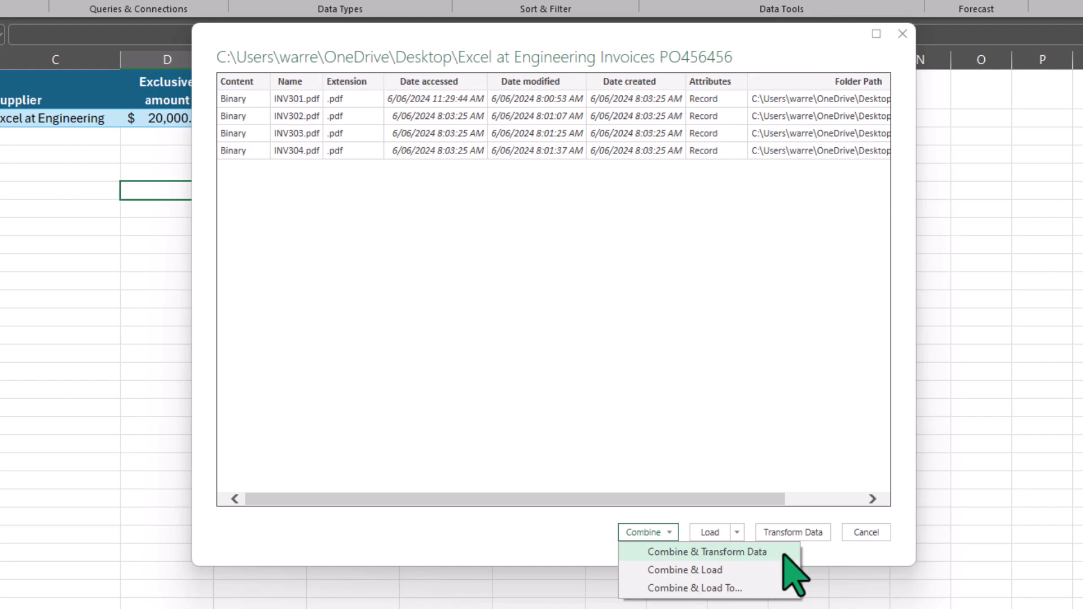
click(784, 555)
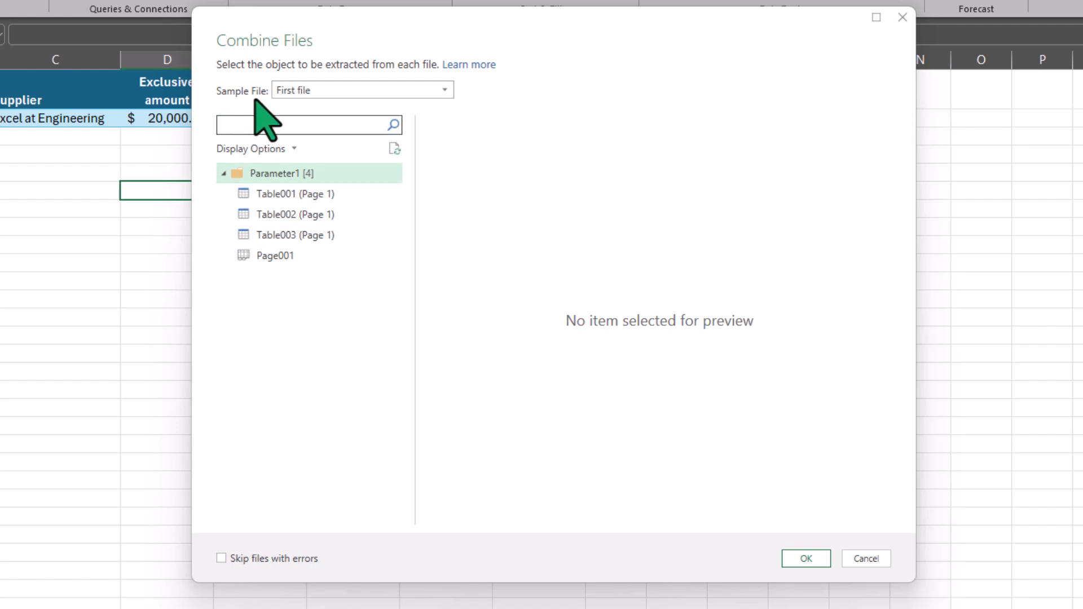
- Keep the first file as the sample and combine the files using Table002 (Page 1)
click(441, 93)
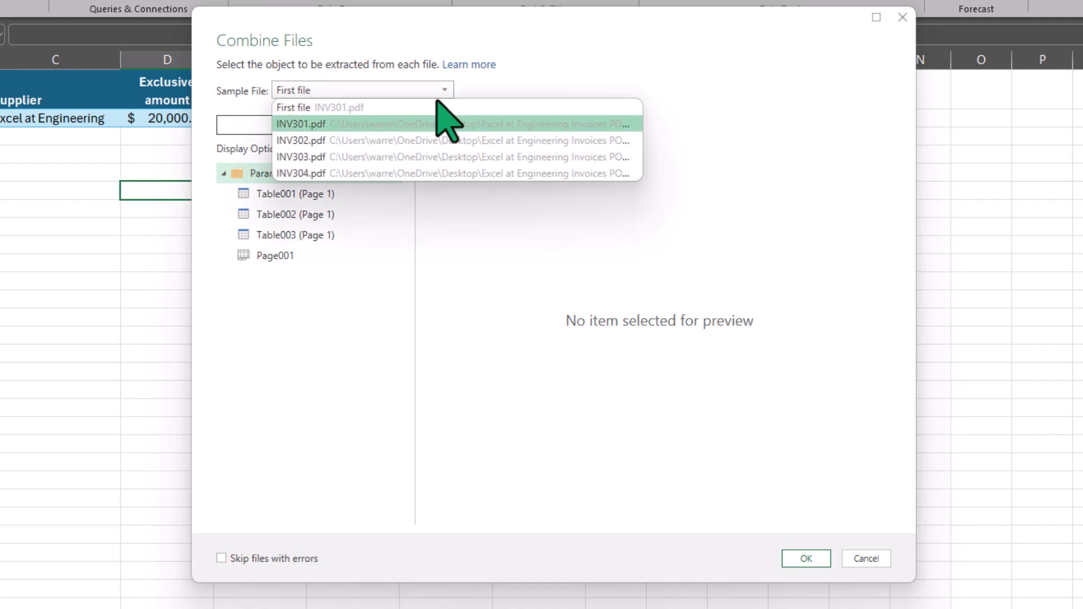
key(Up)
key(Up)
key(Up)
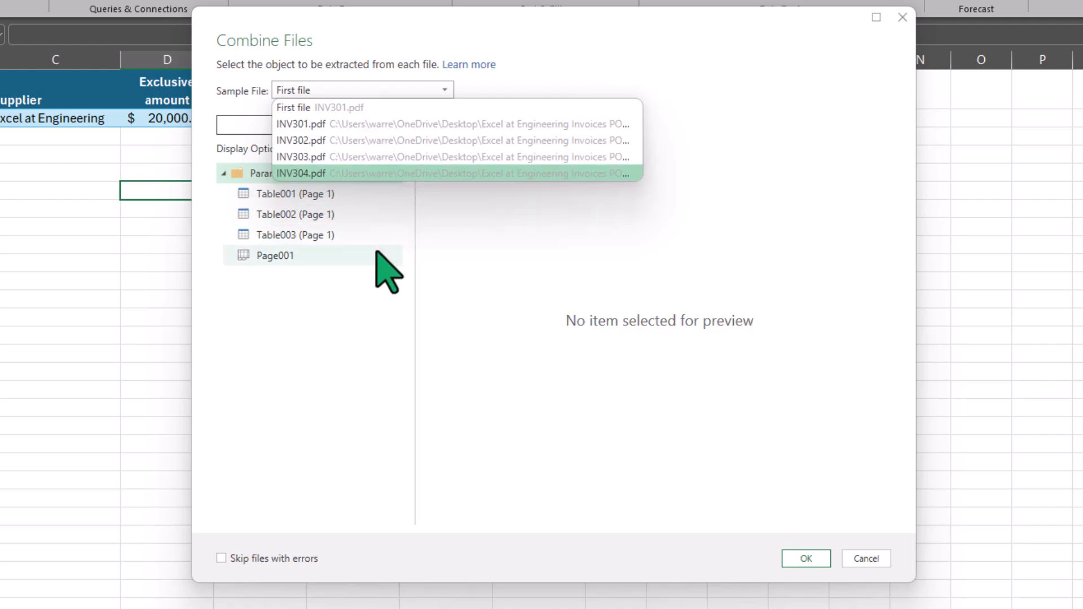
click(353, 325)
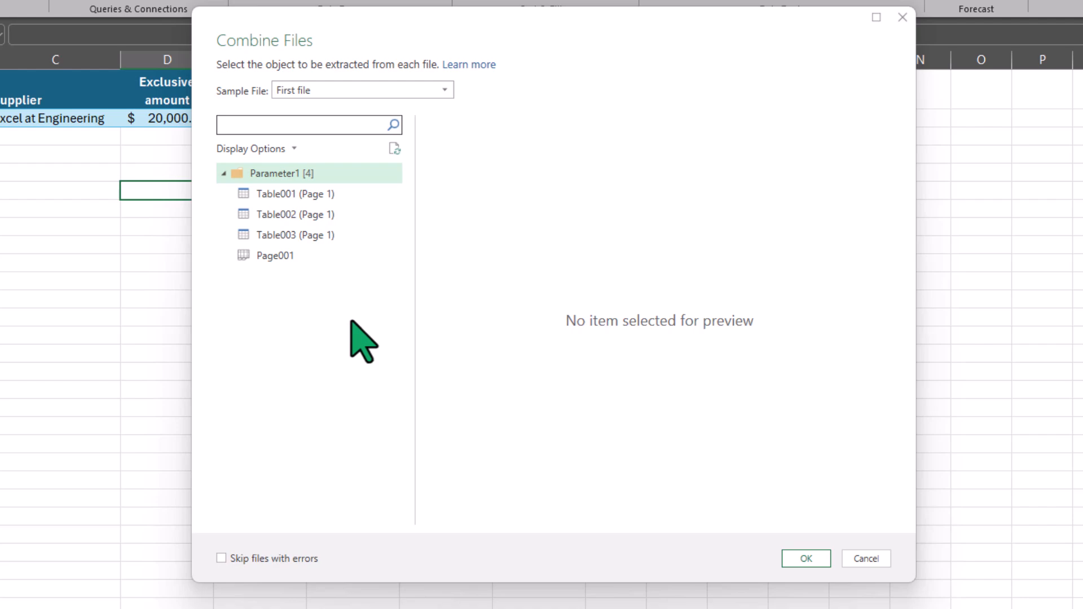
click(355, 255)
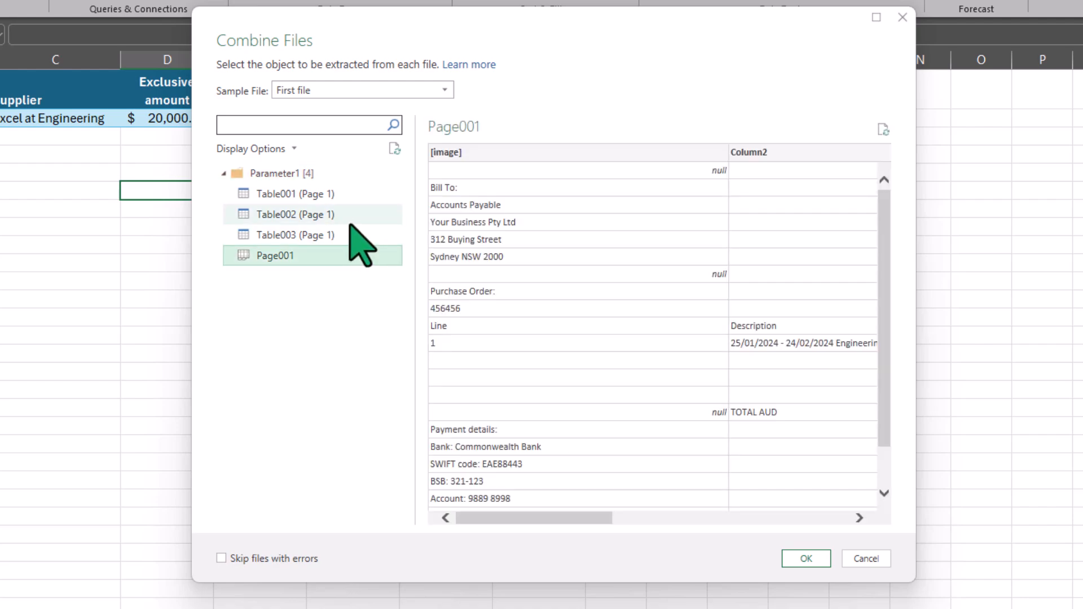
click(354, 216)
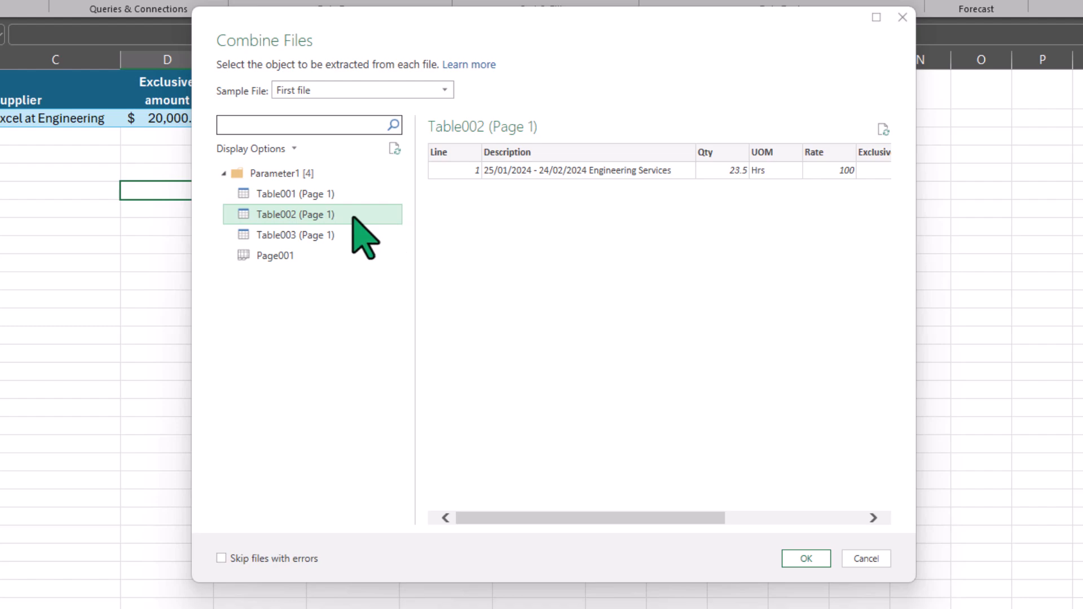
click(801, 554)
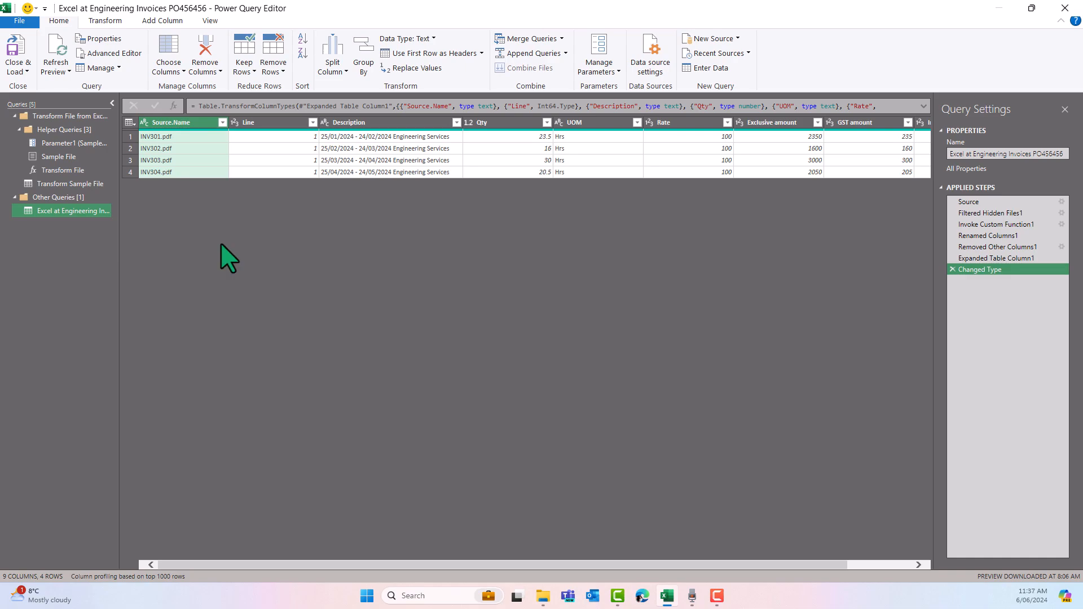
- Rename the Source.Name column of the combined invoice query to Invoice
click(207, 137)
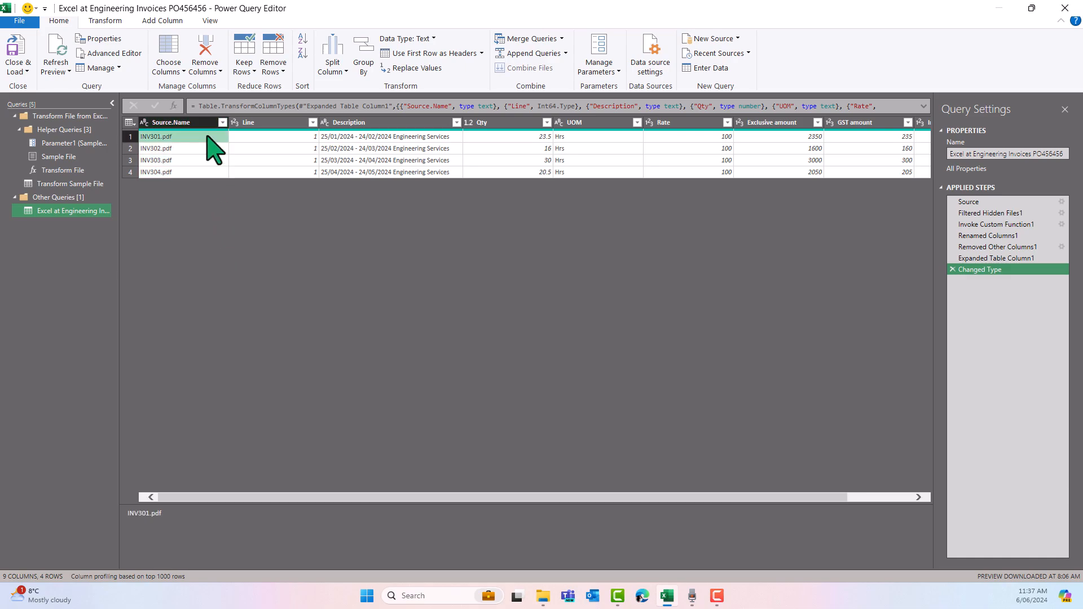
click(207, 149)
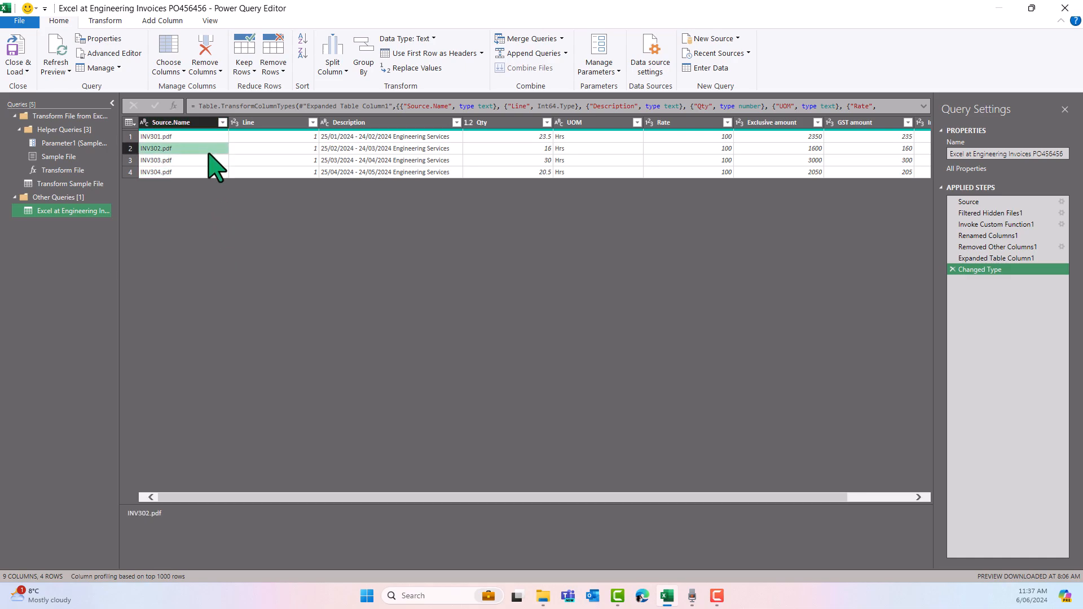
click(207, 160)
click(206, 172)
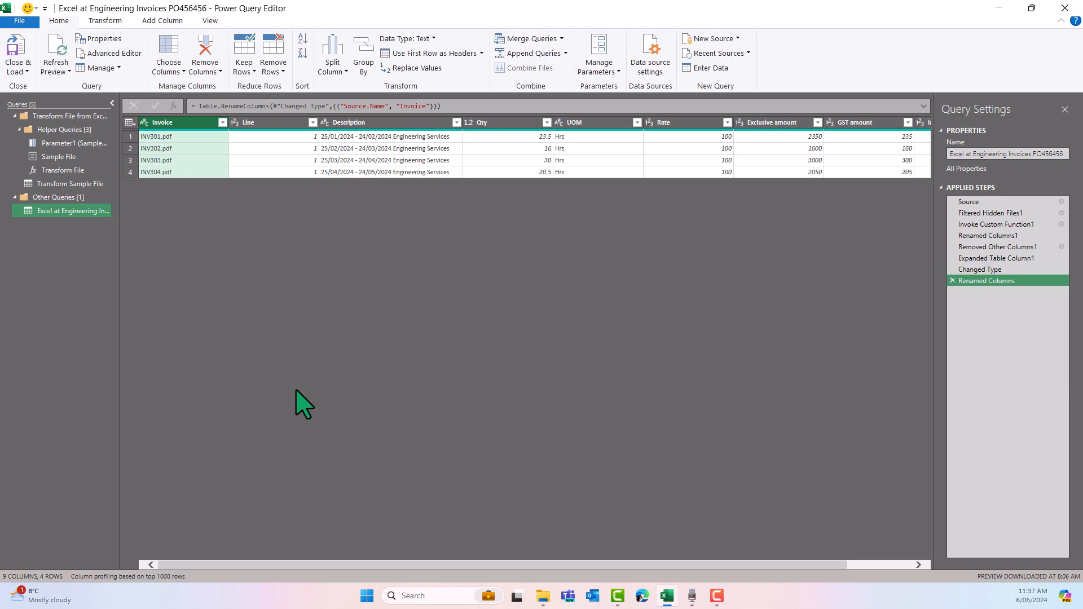
- Load the combined invoice query into the workbook as a table on a new worksheet
click(25, 72)
click(70, 101)
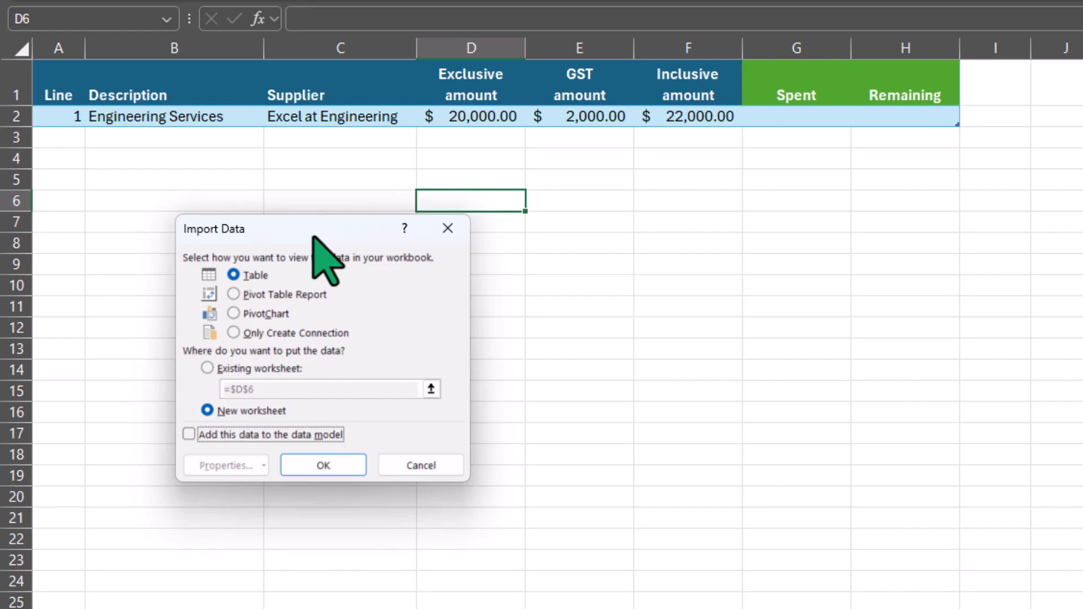
click(346, 466)
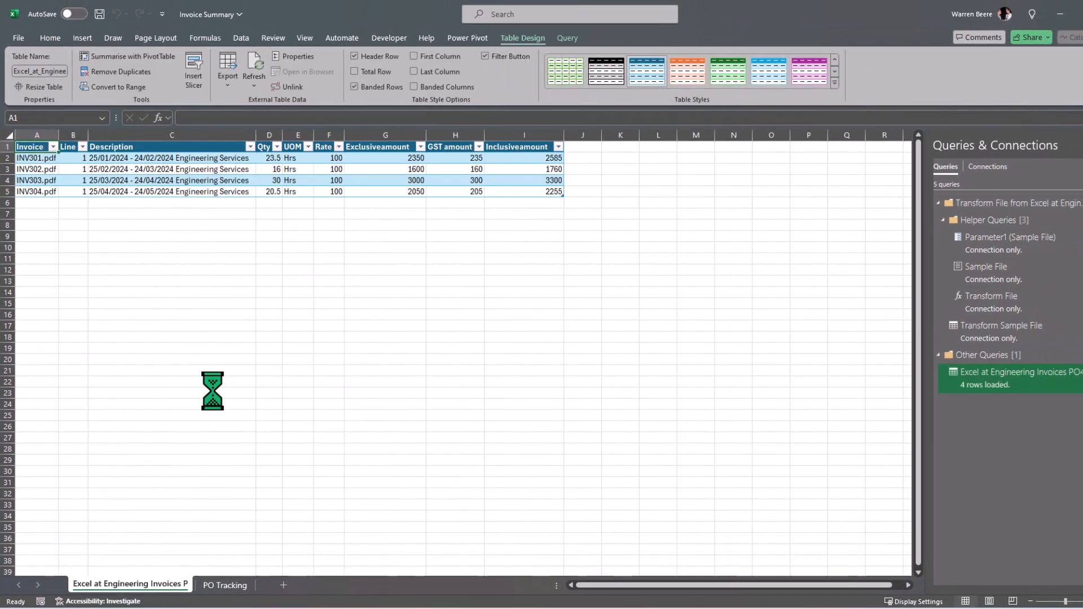
click(211, 269)
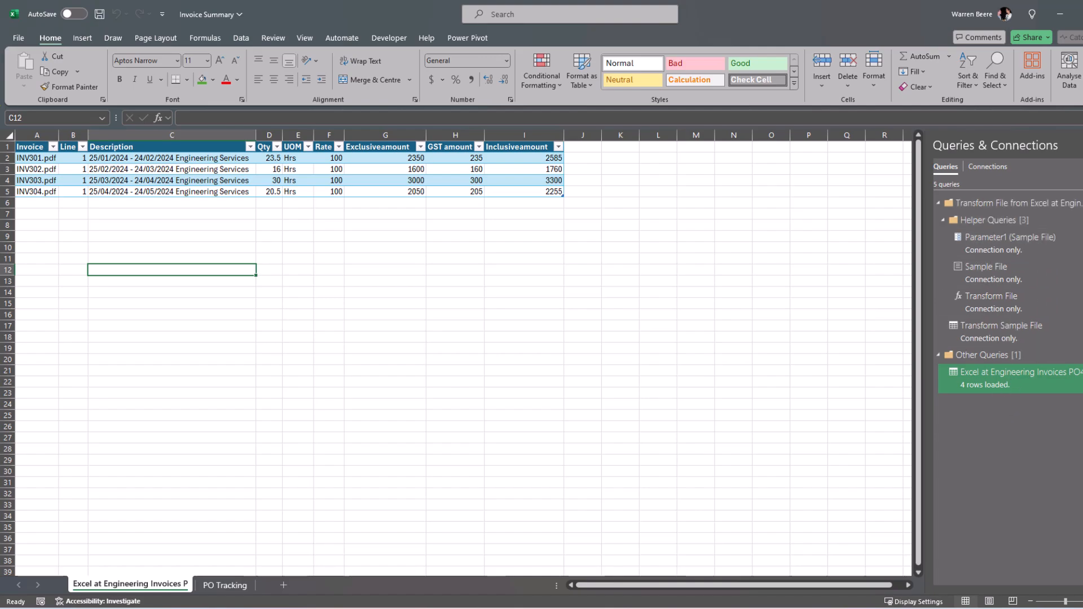
click(236, 233)
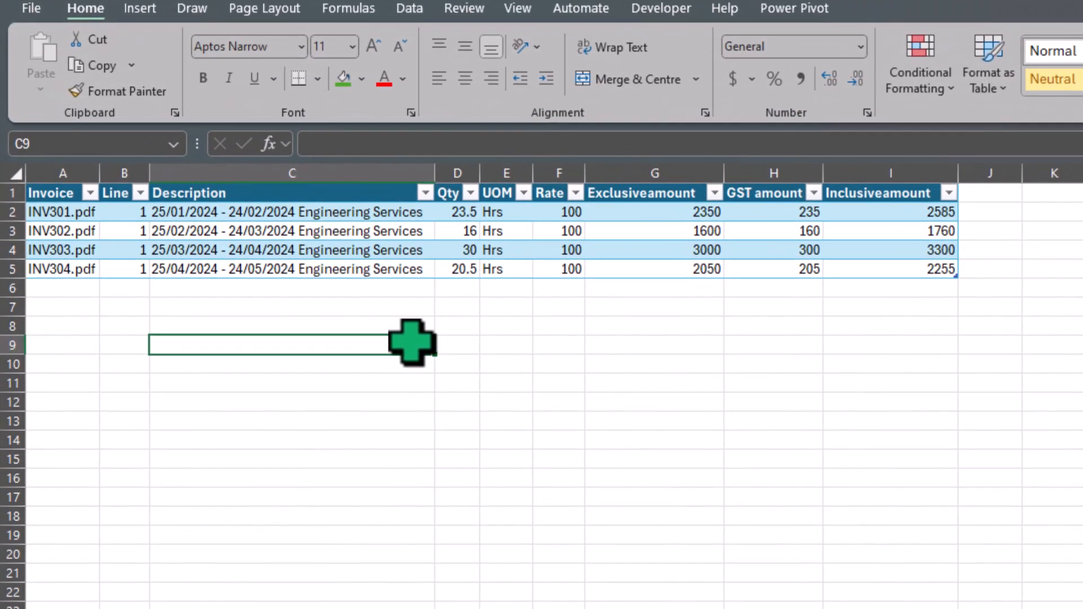
- Turn on the total row for the imported invoice table
click(663, 250)
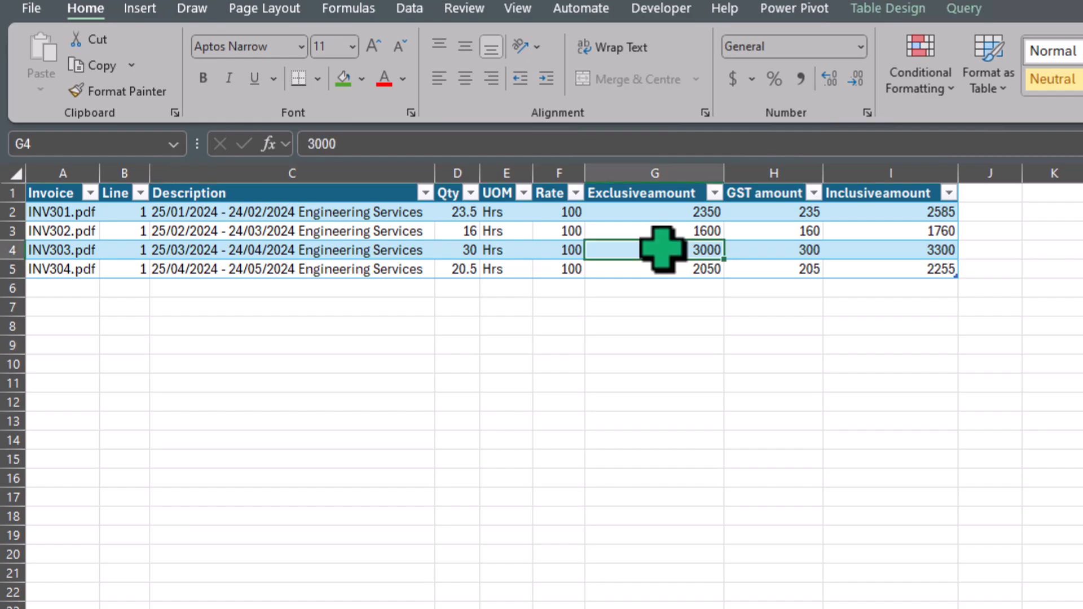
click(889, 9)
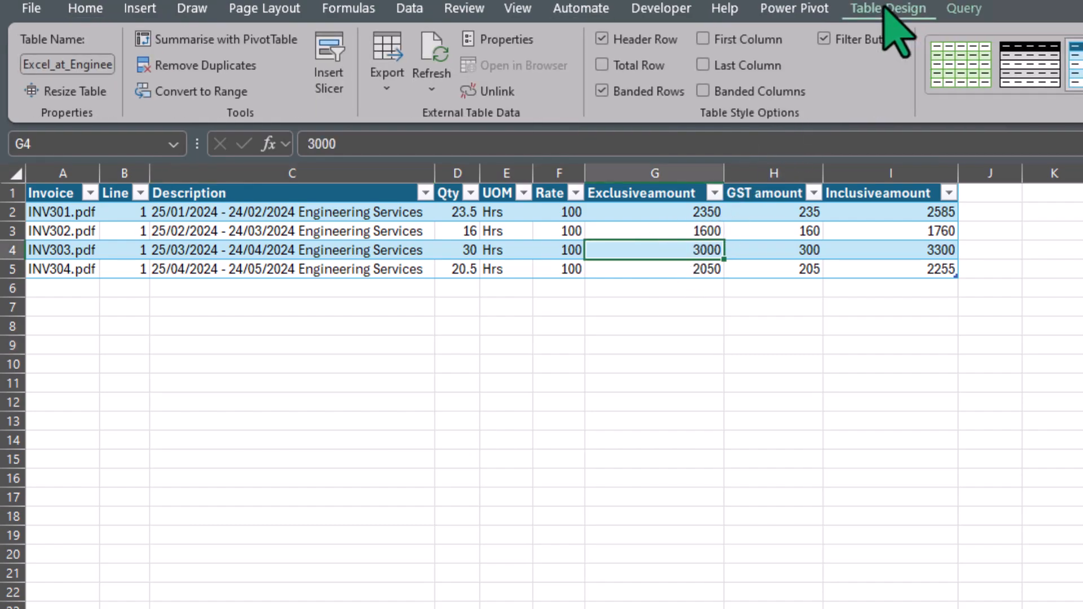
click(649, 66)
click(861, 347)
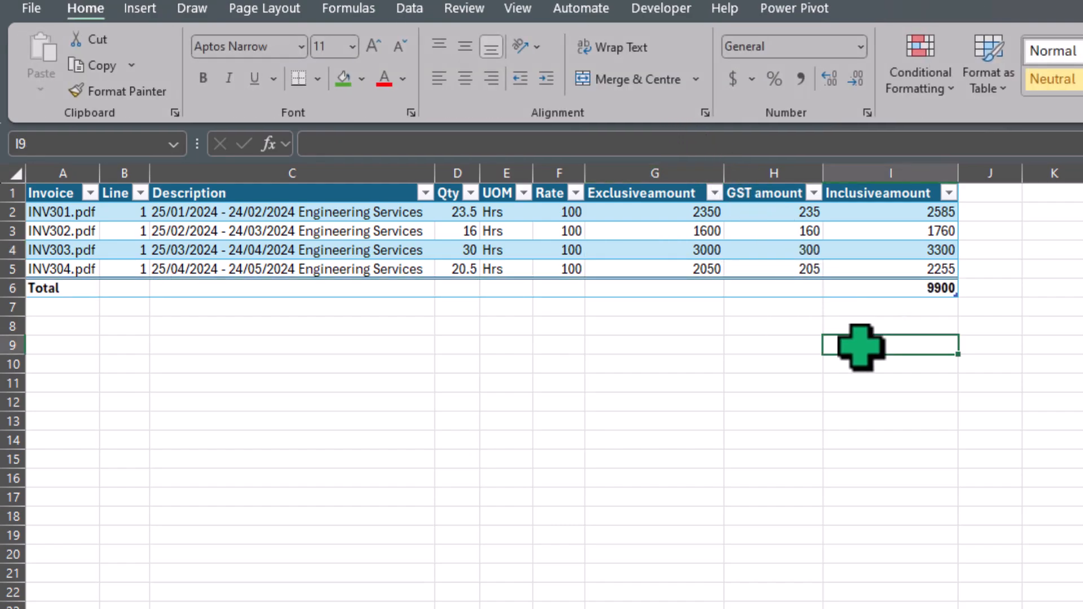
- Add a Sum for the Exclusiveamount column in the table's total row and go to the PO Tracking sheet
click(672, 287)
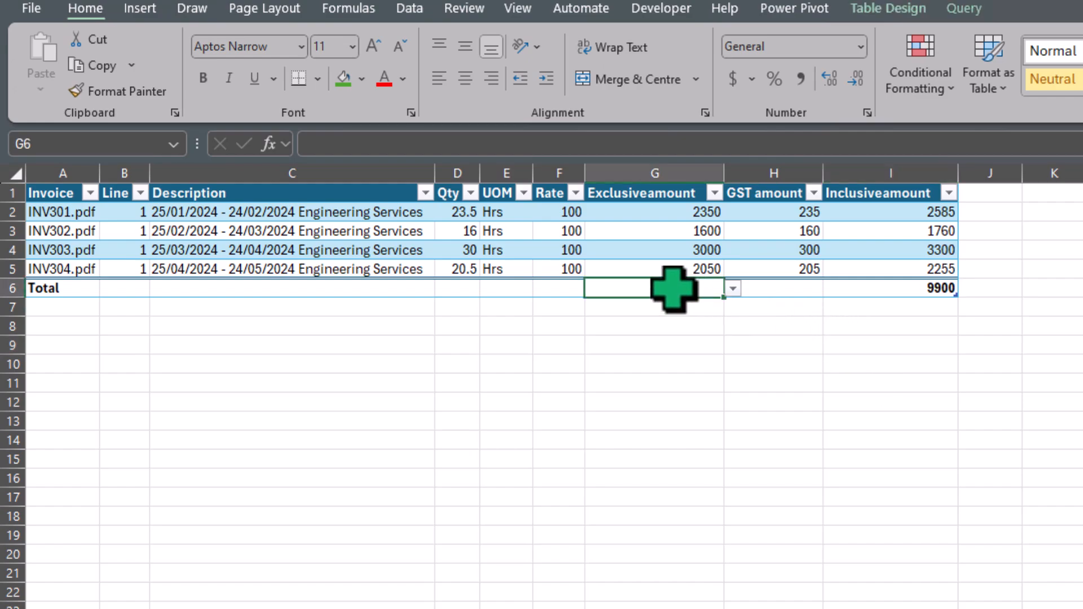
click(732, 288)
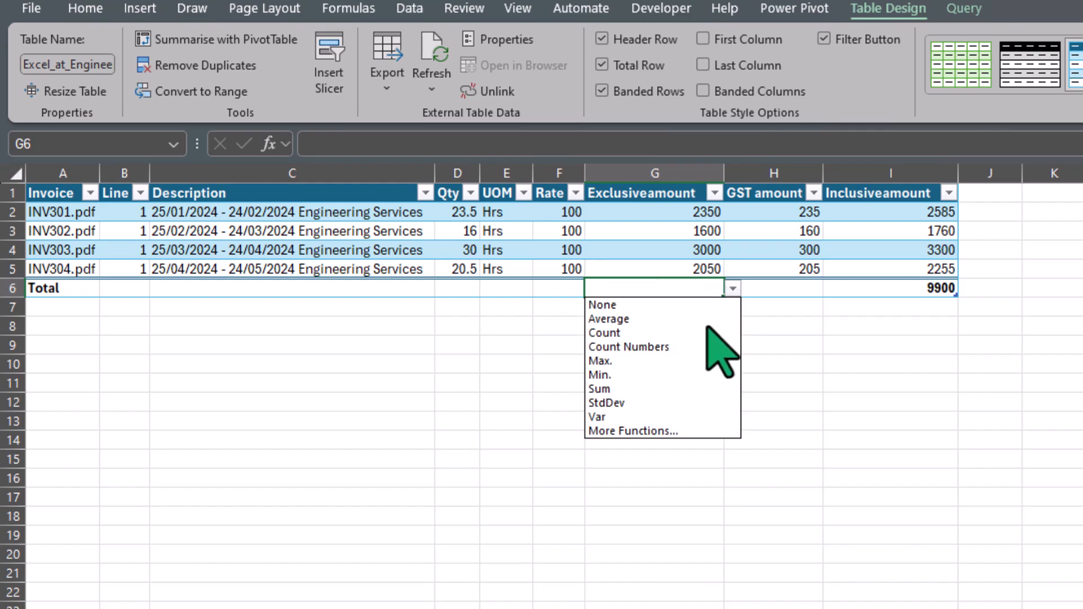
click(672, 388)
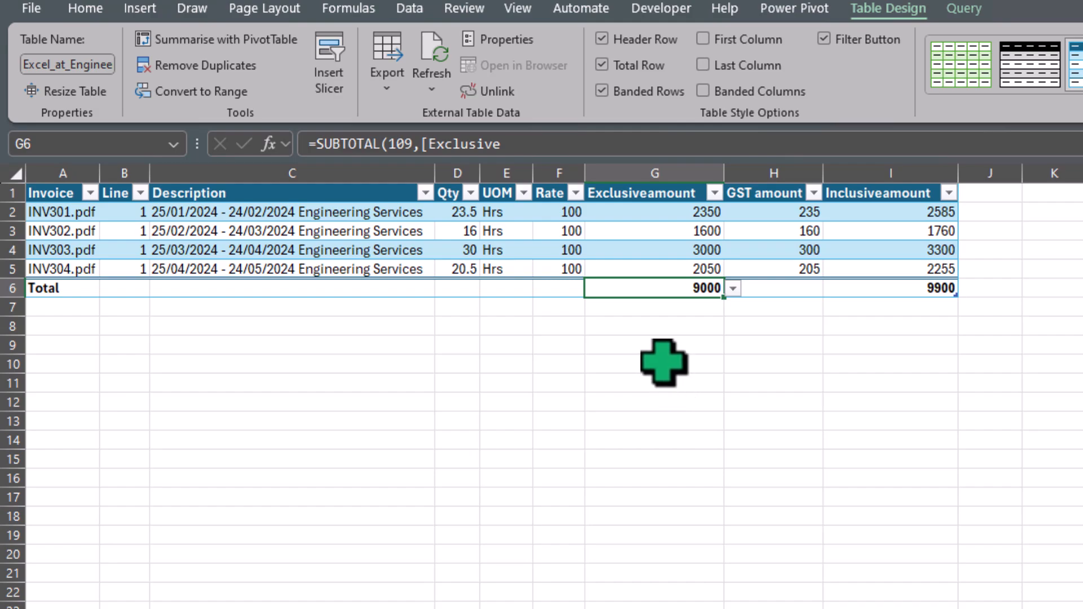
click(664, 364)
key(ctrl+Page_Up)
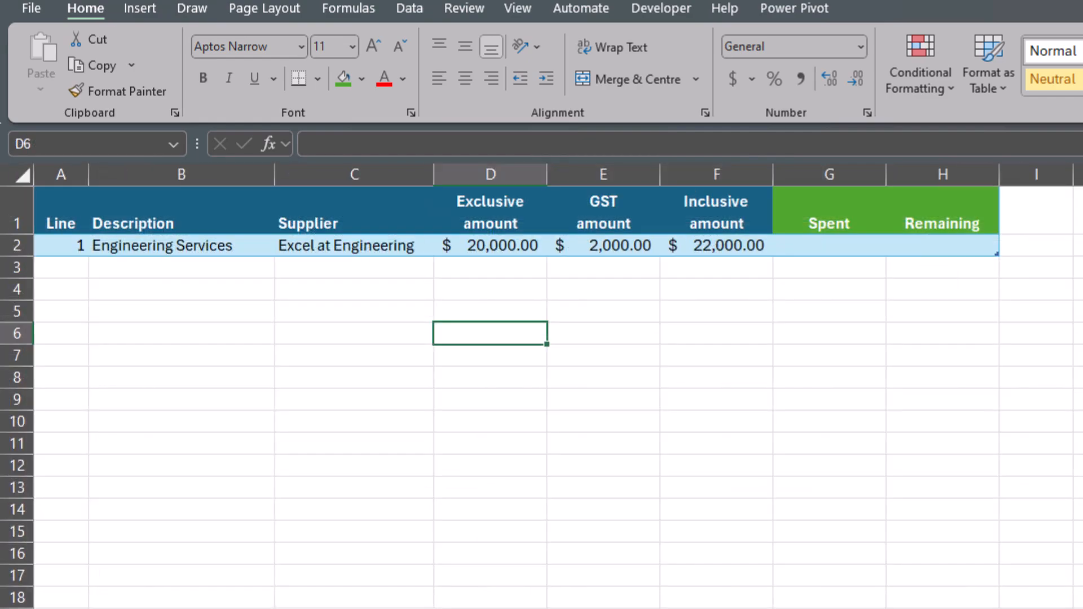
- Link the Spent cell of line 1 to the Exclusiveamount total in the imported invoice table
click(835, 244)
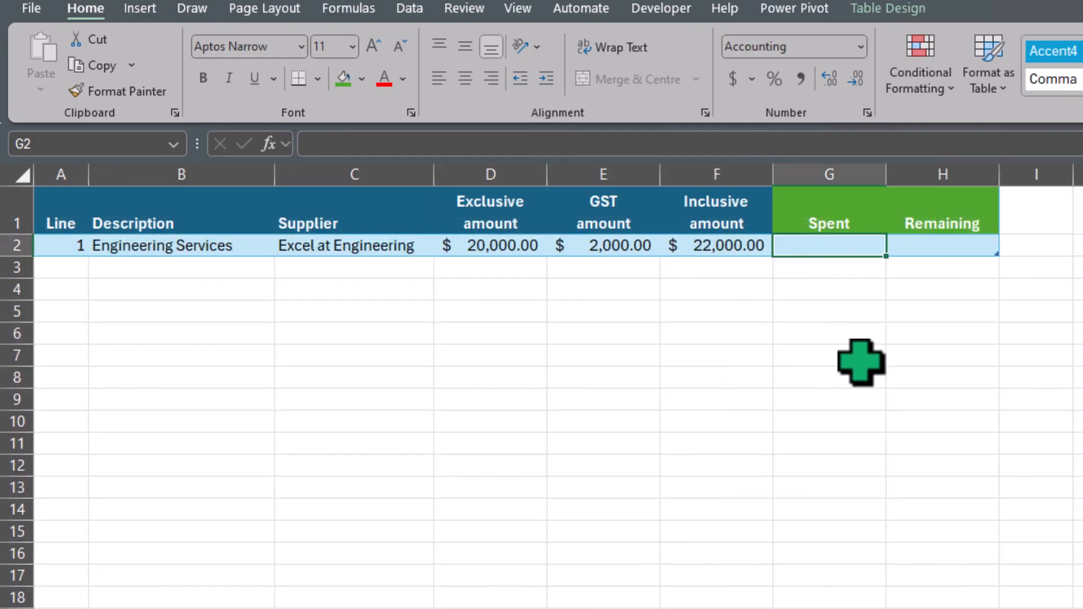
text(=)
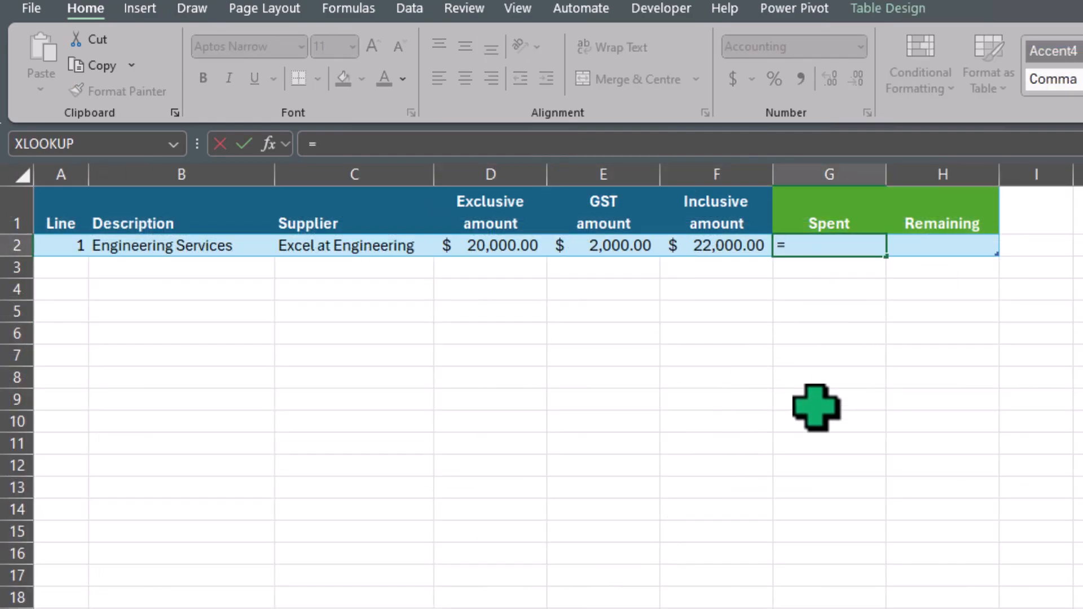
key(ctrl+Page_Down)
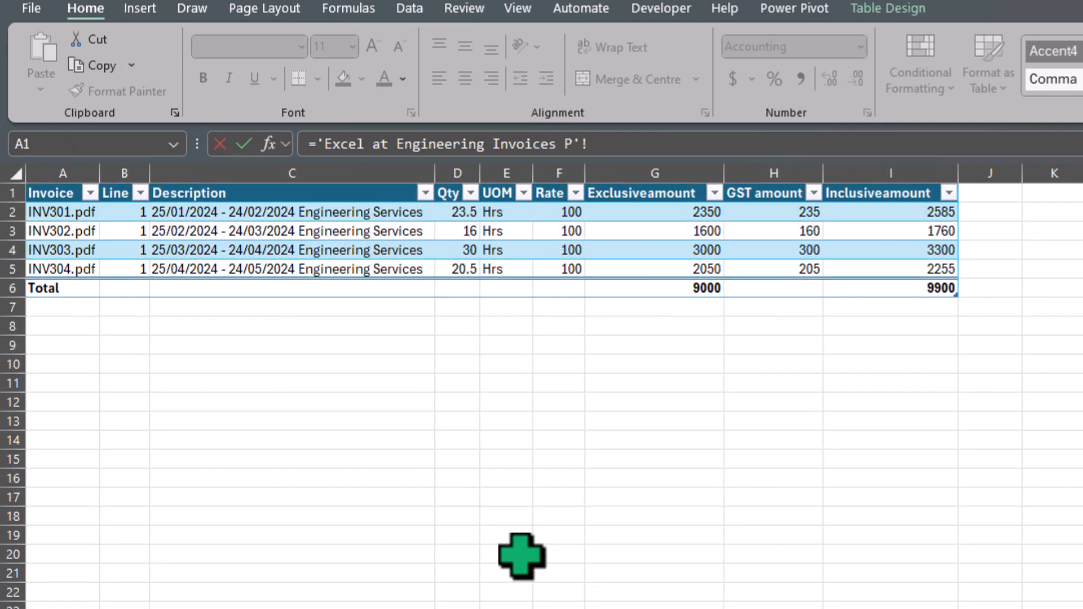
click(684, 288)
key(Return)
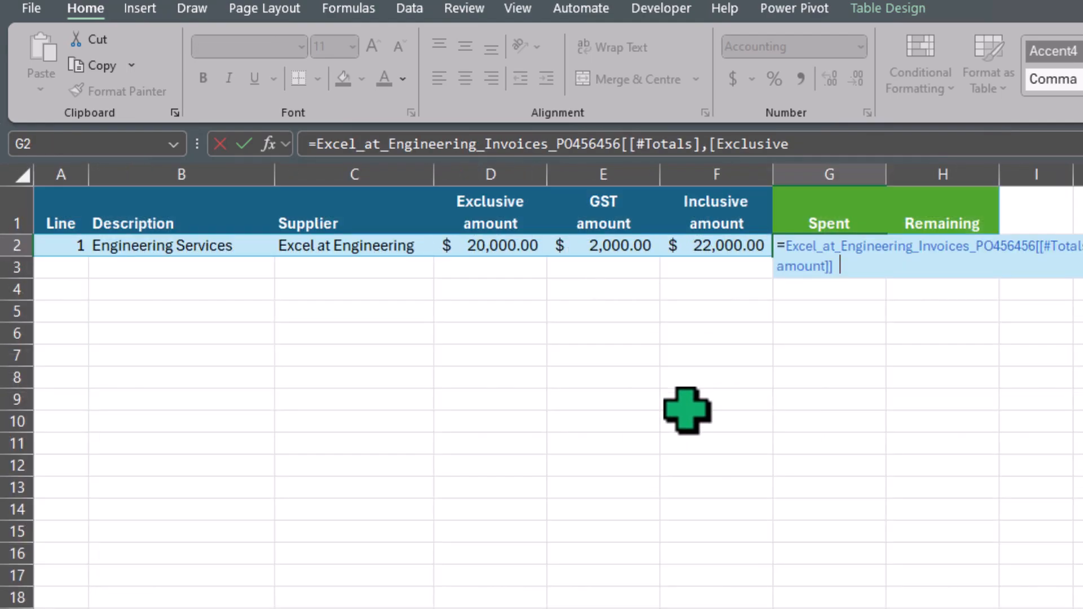
- Calculate Remaining for line 1 as the Exclusive amount minus Spent
click(957, 247)
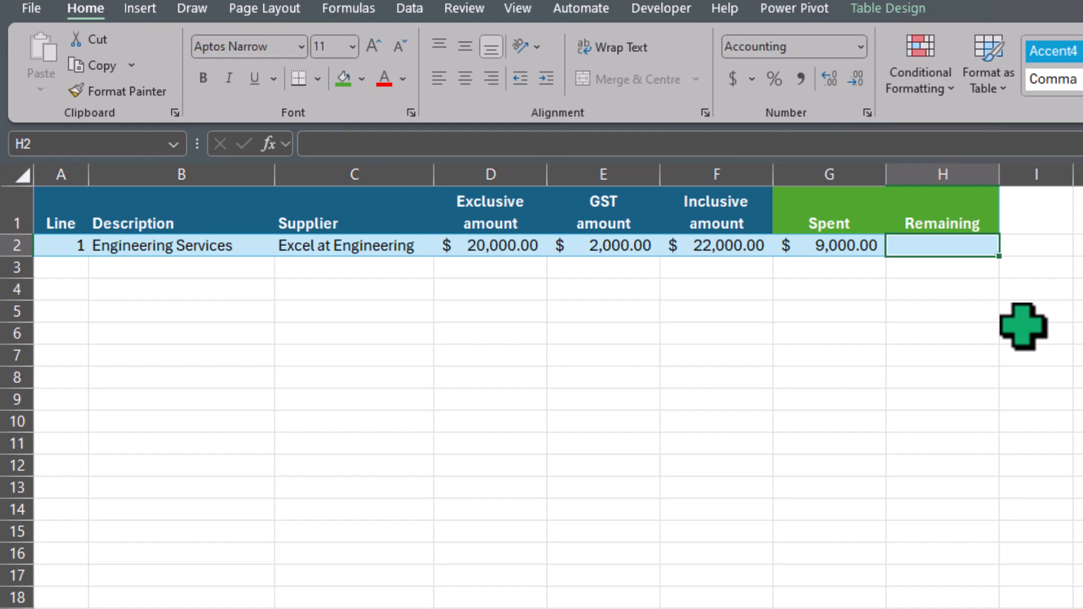
text(=)
key(Left)
key(Left)
key(Left)
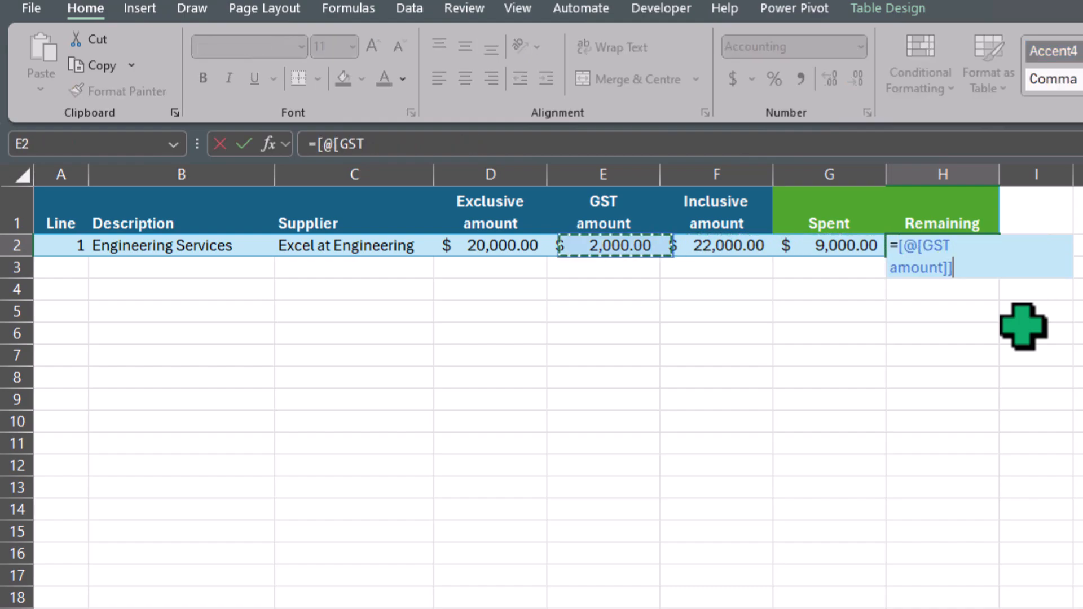
key(Left)
text(-)
key(Left)
key(Return)
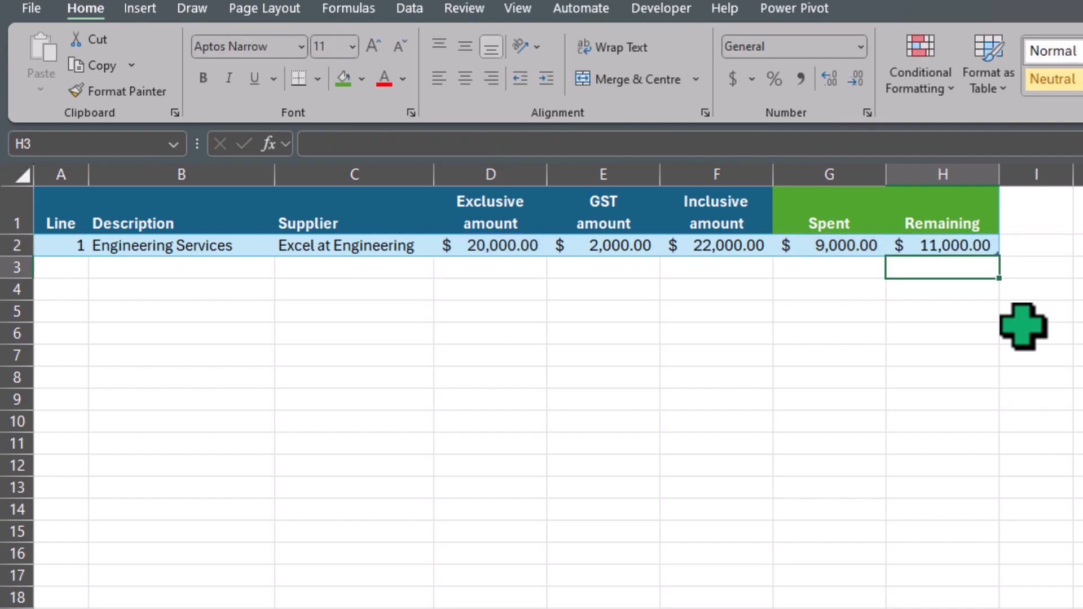
click(1022, 326)
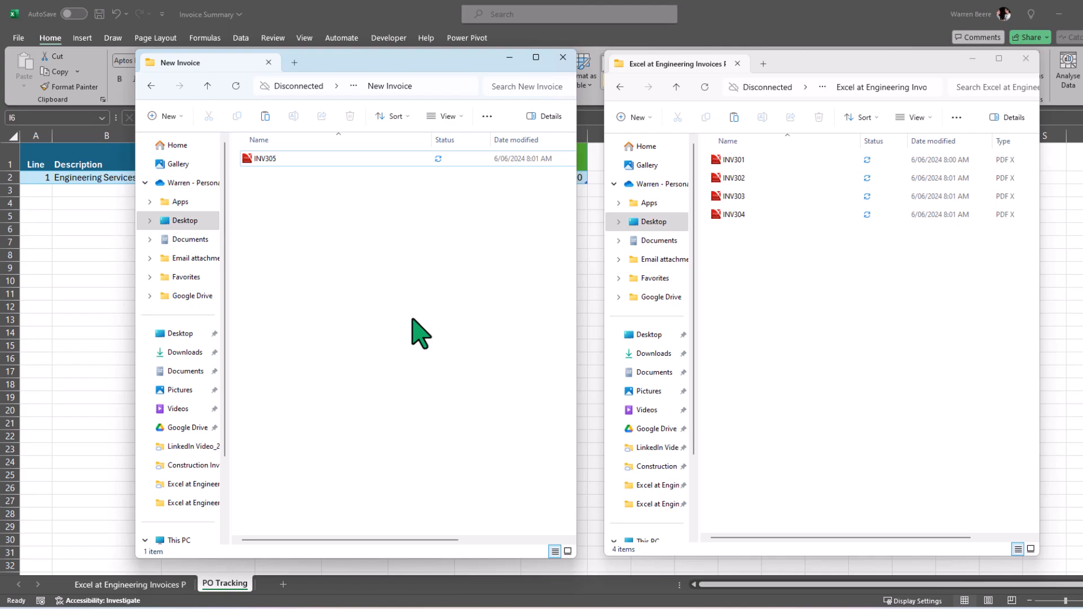
- Copy the INV305 PDF from the New Invoice folder into the Excel at Engineering Invoices folder and minimise both folder windows
click(294, 164)
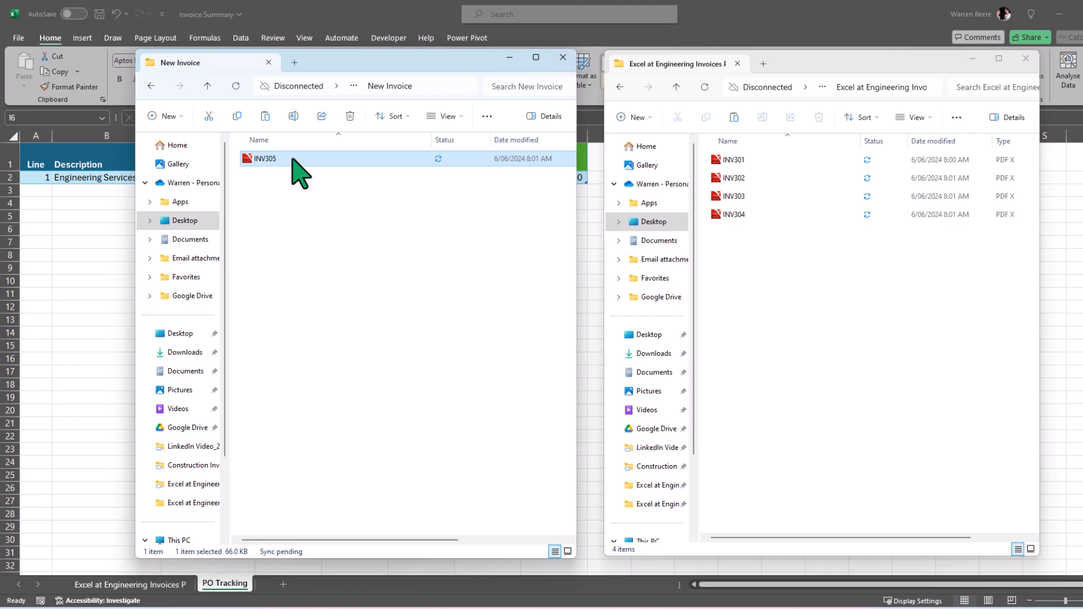
click(832, 309)
key(ctrl+v)
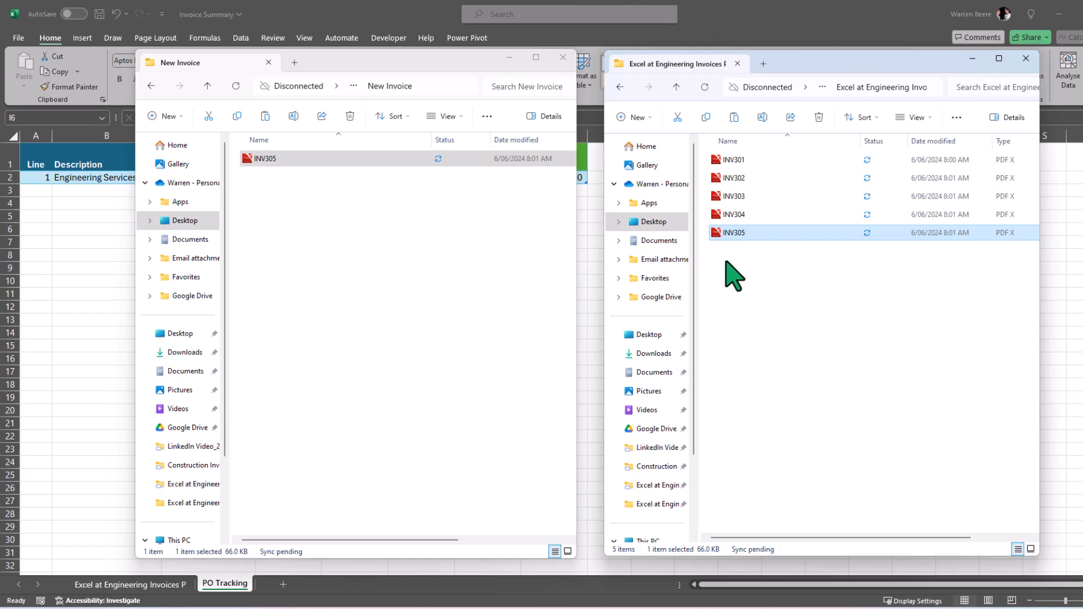
click(508, 57)
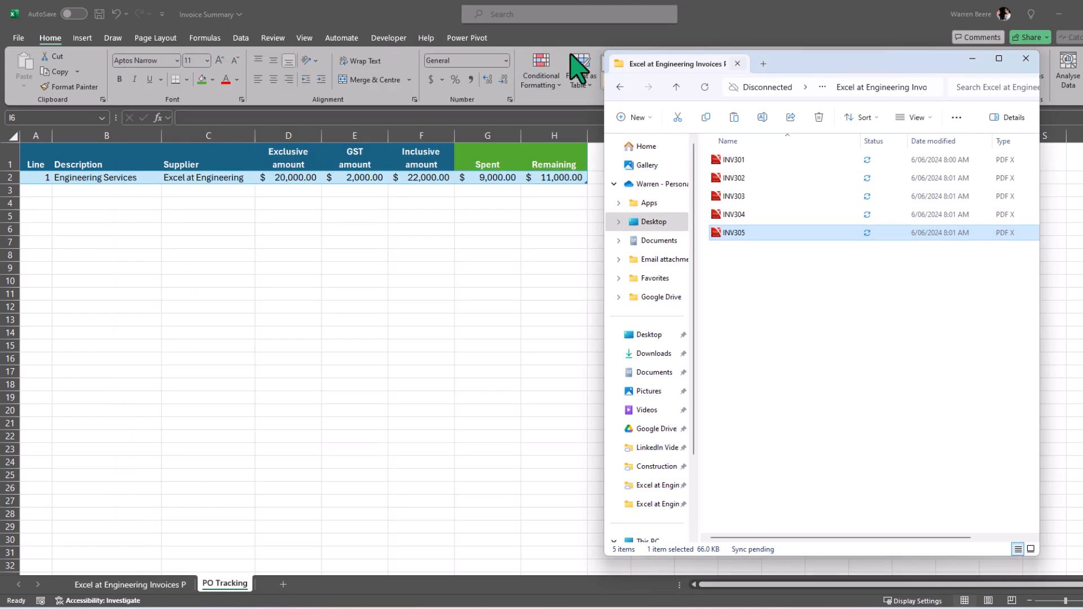
click(971, 58)
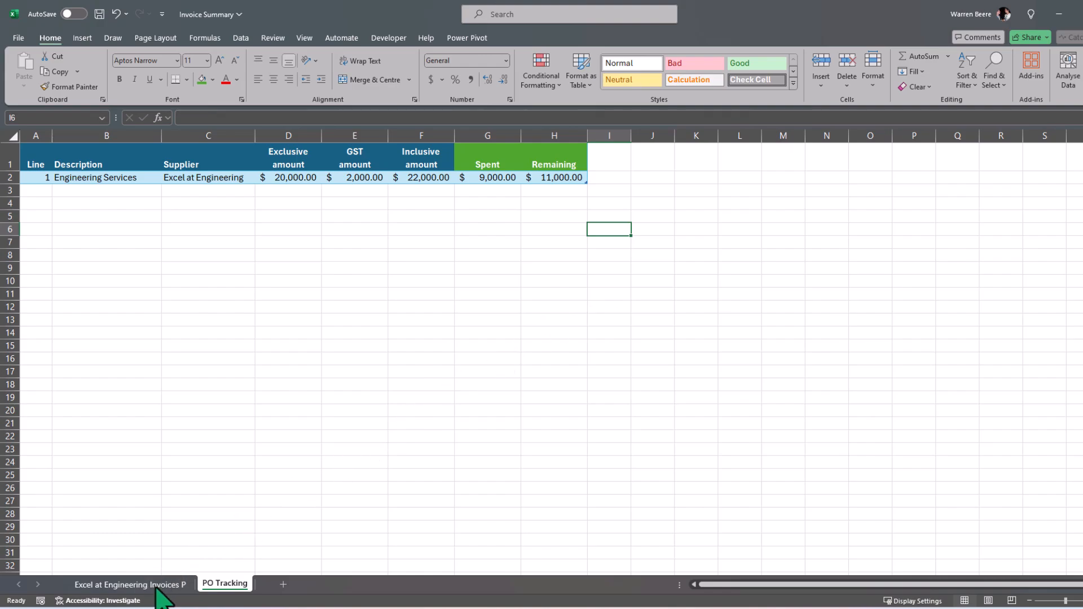
- Refresh the query behind the invoice table on the Excel at Engineering Invoices sheet
click(156, 585)
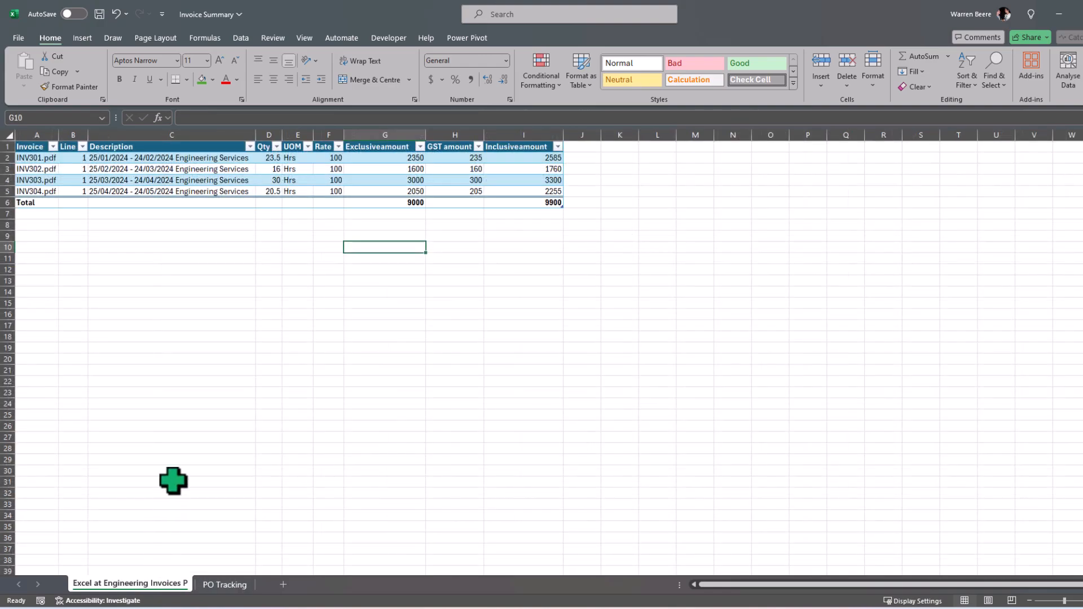
click(225, 174)
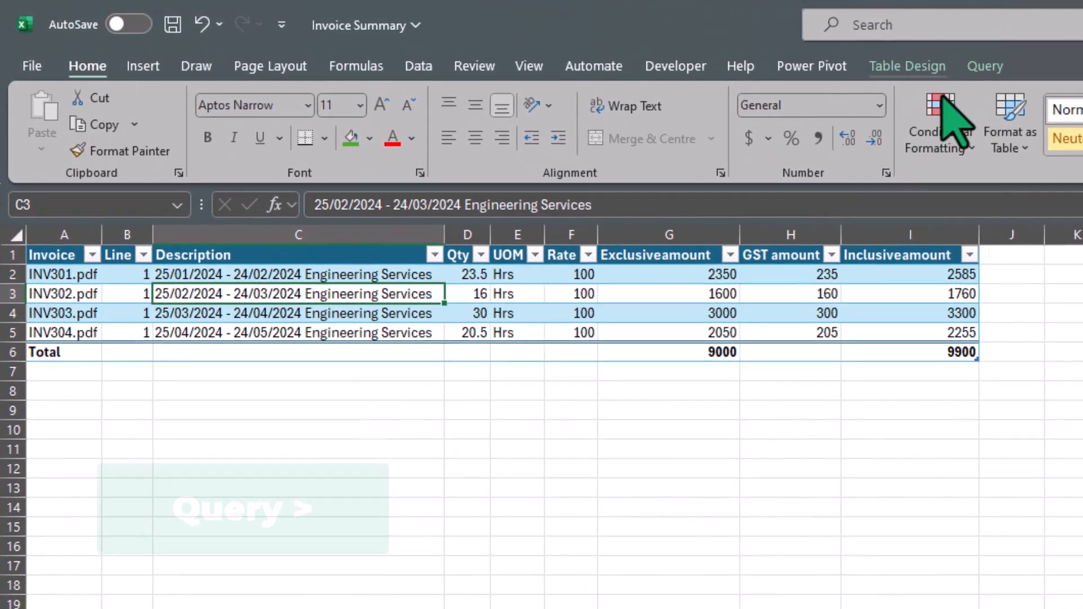
click(996, 74)
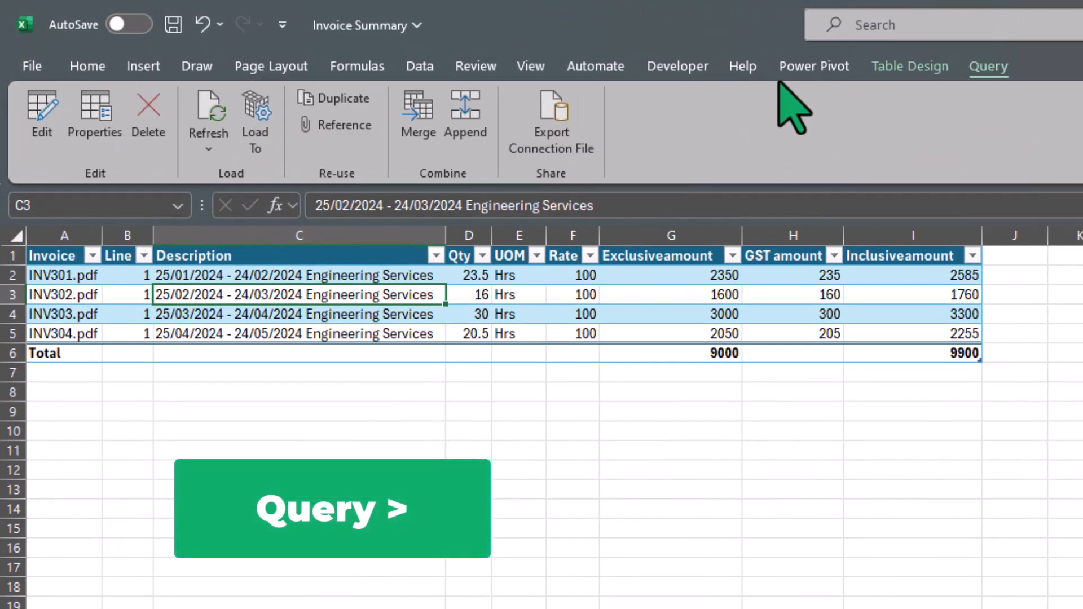
click(206, 107)
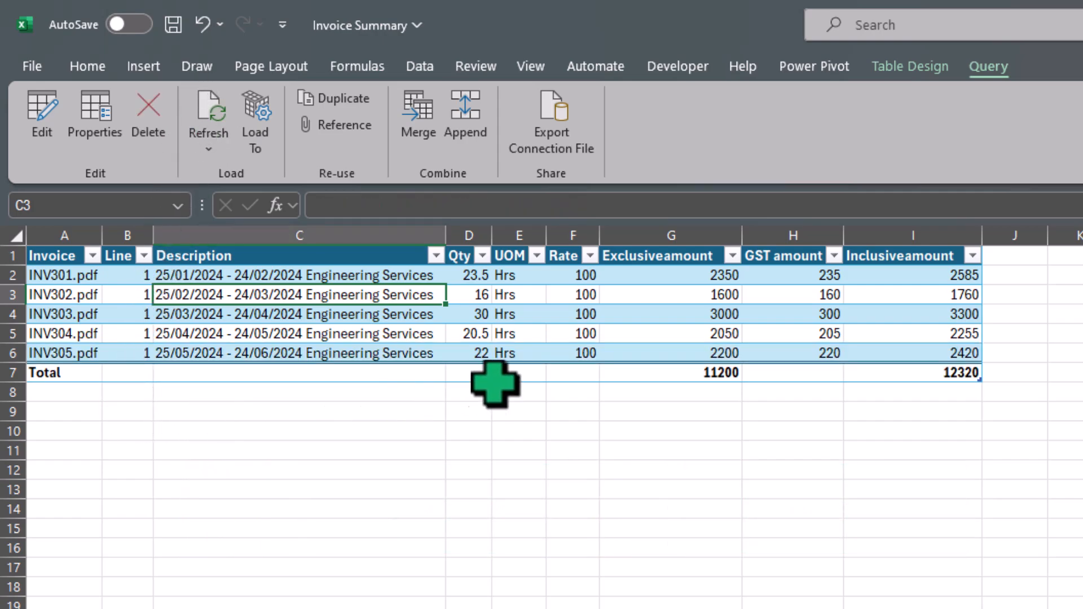
- Check the Exclusiveamount total in the invoice table and the Spent and Remaining amounts on the PO Tracking sheet
click(659, 371)
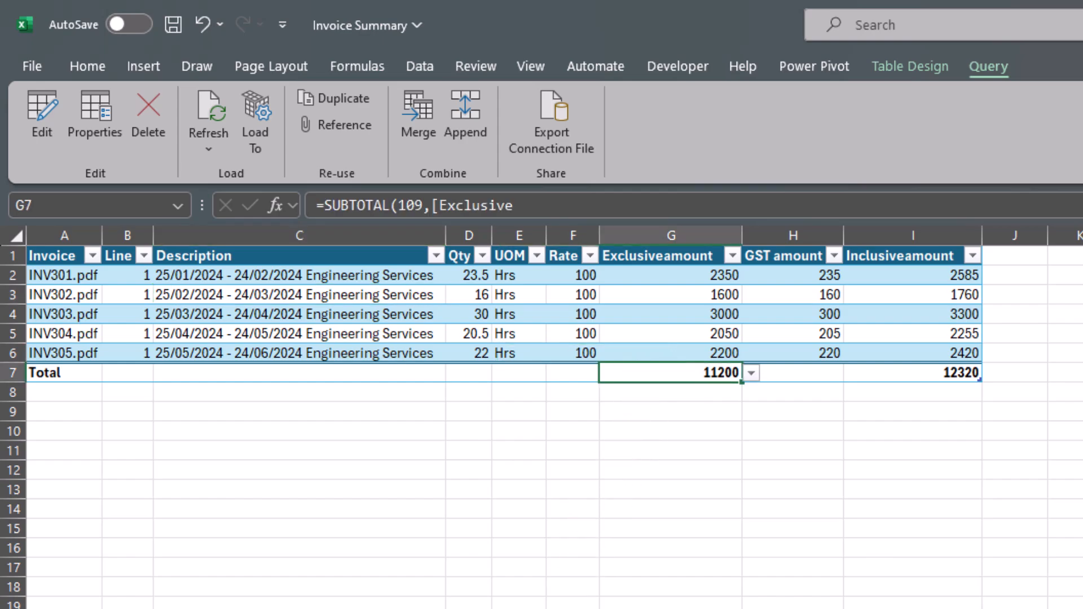
key(ctrl+Page_Up)
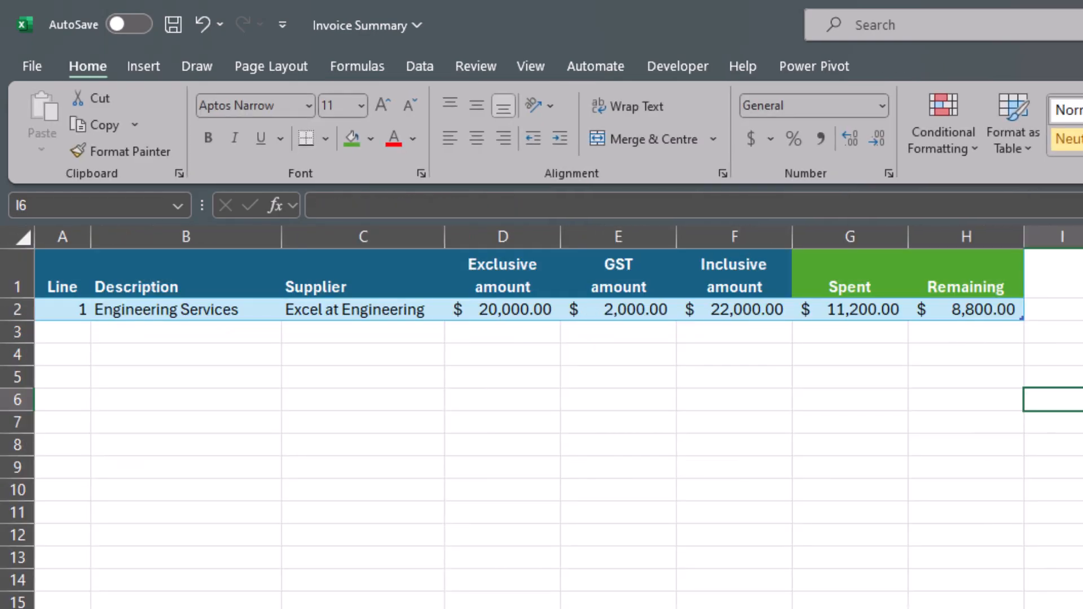
click(868, 334)
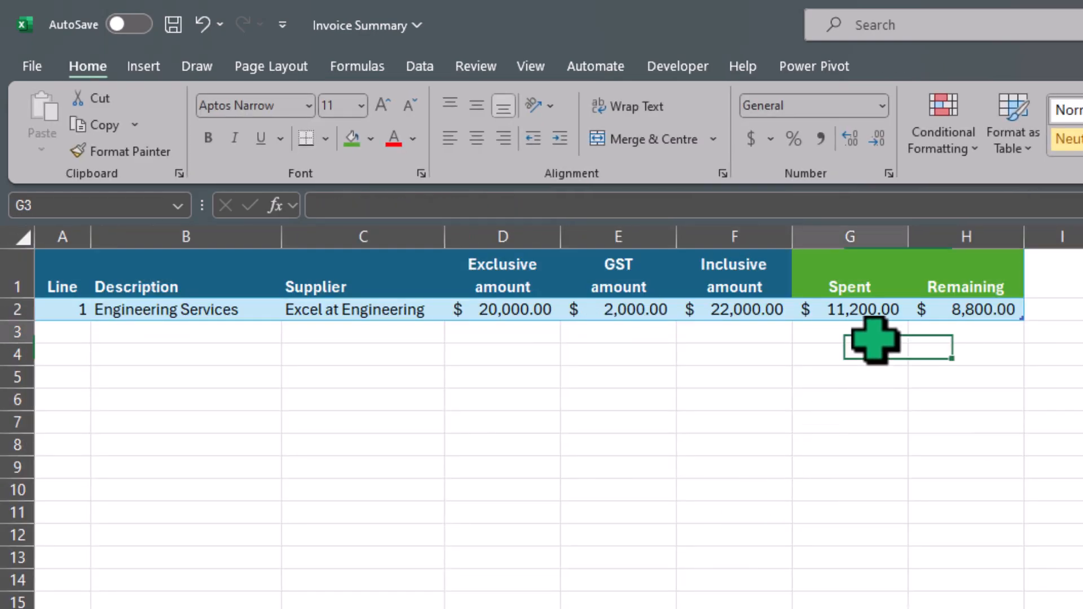
click(980, 333)
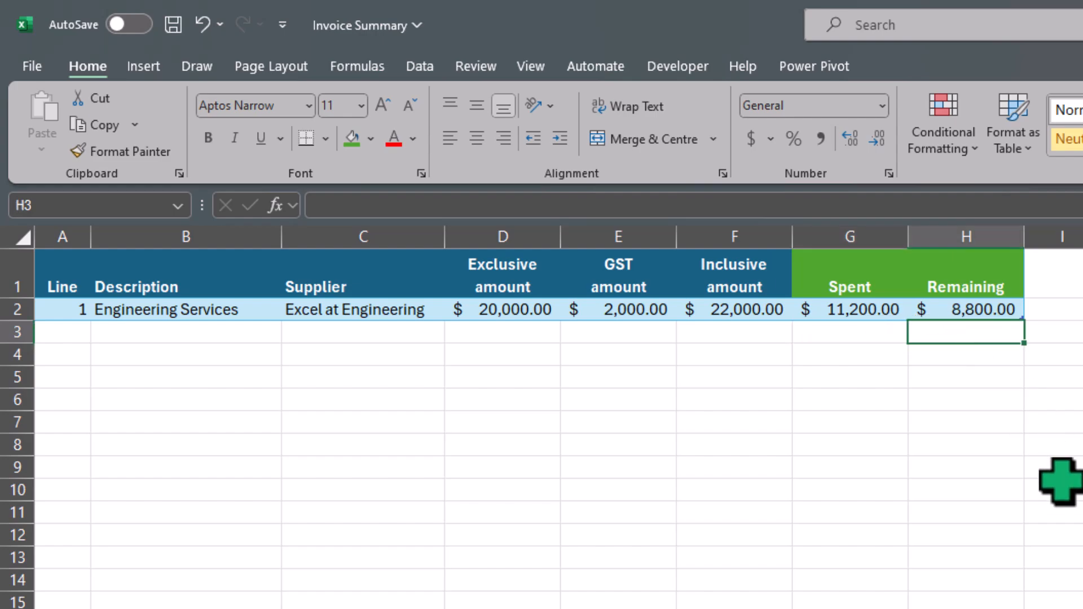